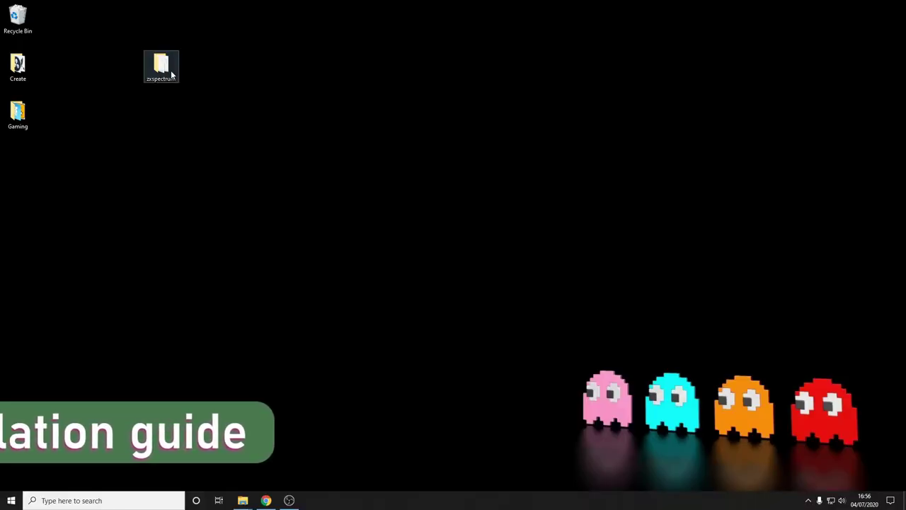
Step: View the game files in the zxspectrum folder on the desktop and close the folder
{"action": "double_click", "coordinate": [172, 74]}
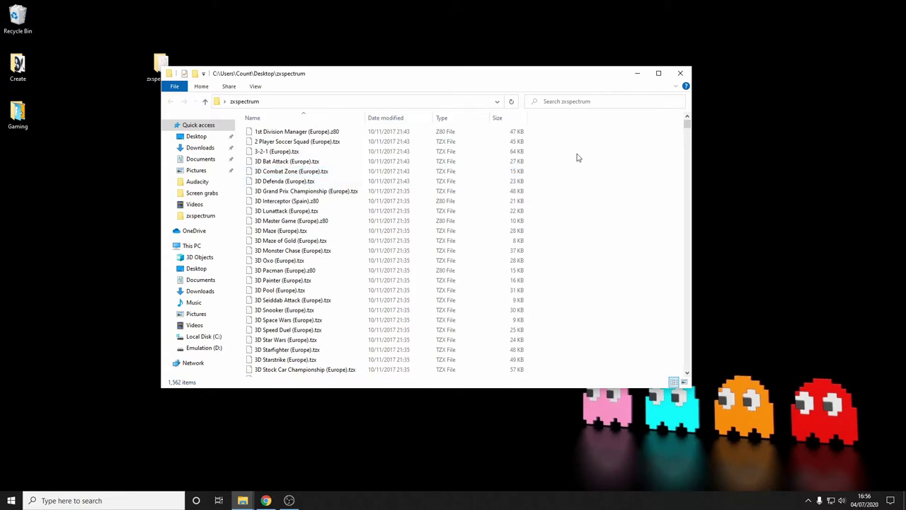
{"action": "left_click", "coordinate": [681, 74]}
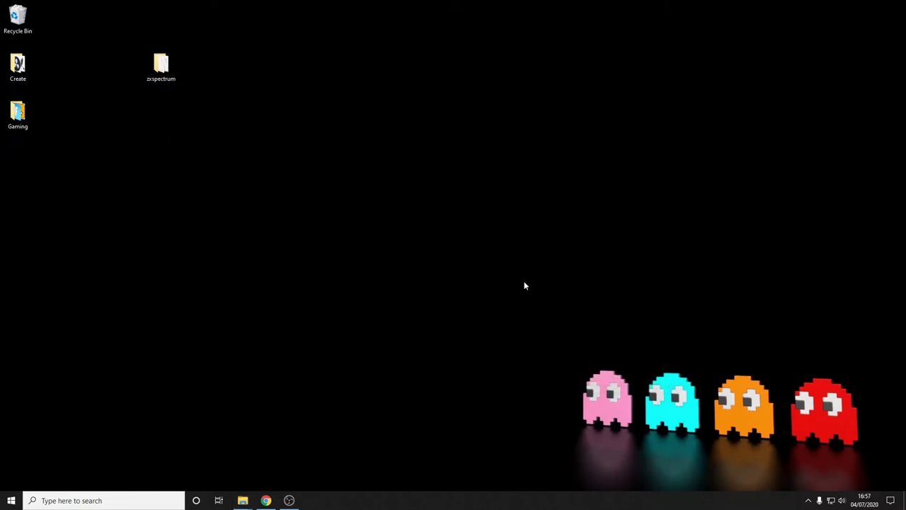
Step: Switch to Chrome and download the Windows x64 build of Retro Virtual Machine v2.0 BETA-1 R7 from retrovirtualmachine.org
{"action": "left_click", "coordinate": [266, 500]}
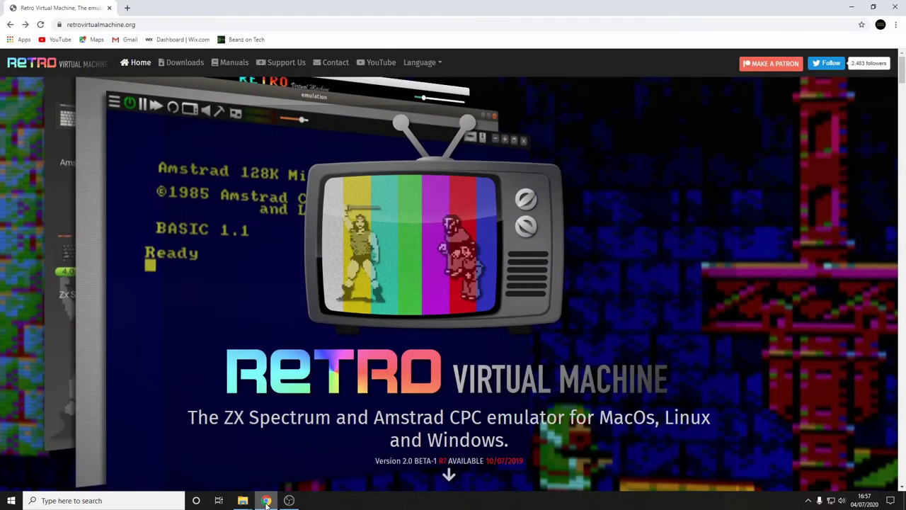
{"action": "scroll", "coordinate": [529, 434], "scroll_direction": "down", "scroll_amount": 3}
{"action": "scroll", "coordinate": [529, 434], "scroll_direction": "down", "scroll_amount": 2}
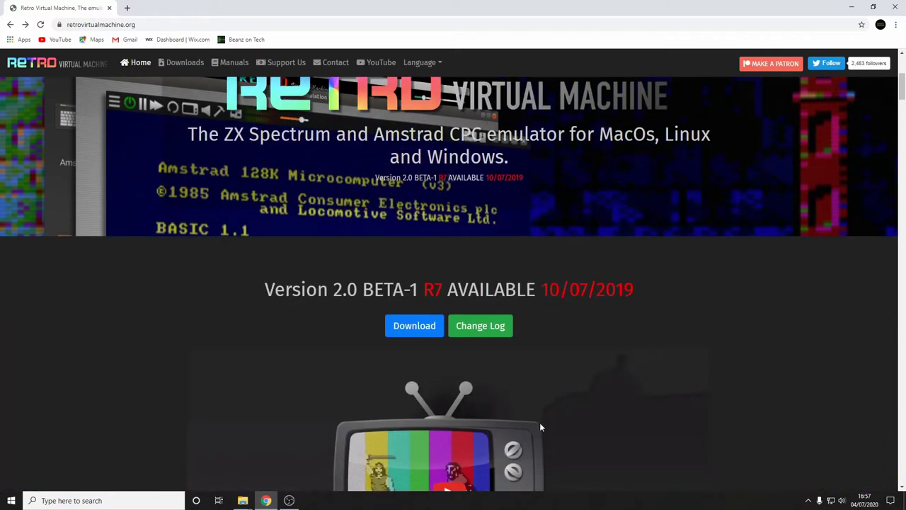
{"action": "left_click", "coordinate": [415, 330]}
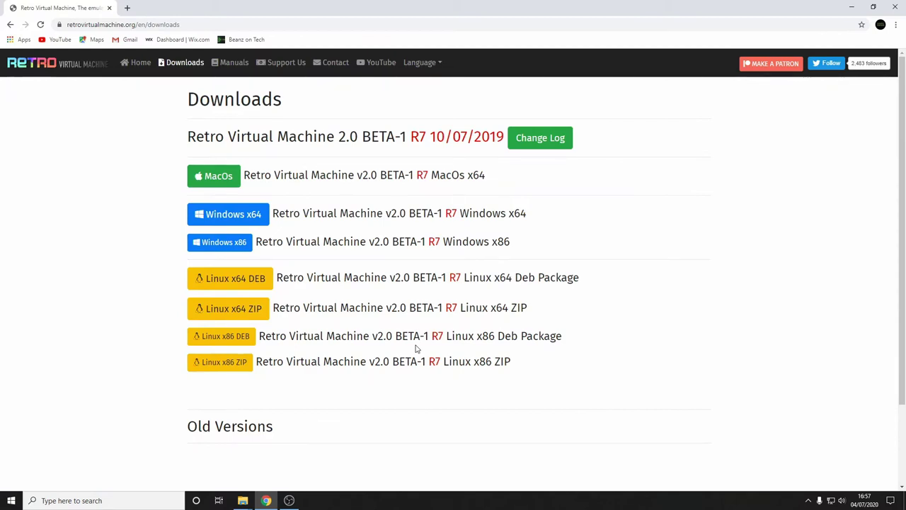
{"action": "left_click", "coordinate": [241, 220]}
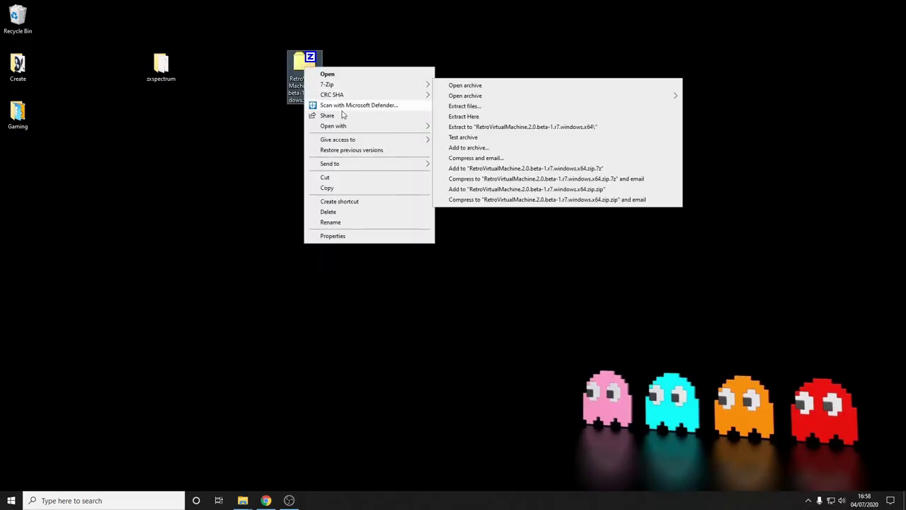
Step: Extract the downloaded RetroVirtualMachine archive on the desktop with 7-Zip's Extract files option
{"action": "mouse_move", "coordinate": [344, 86]}
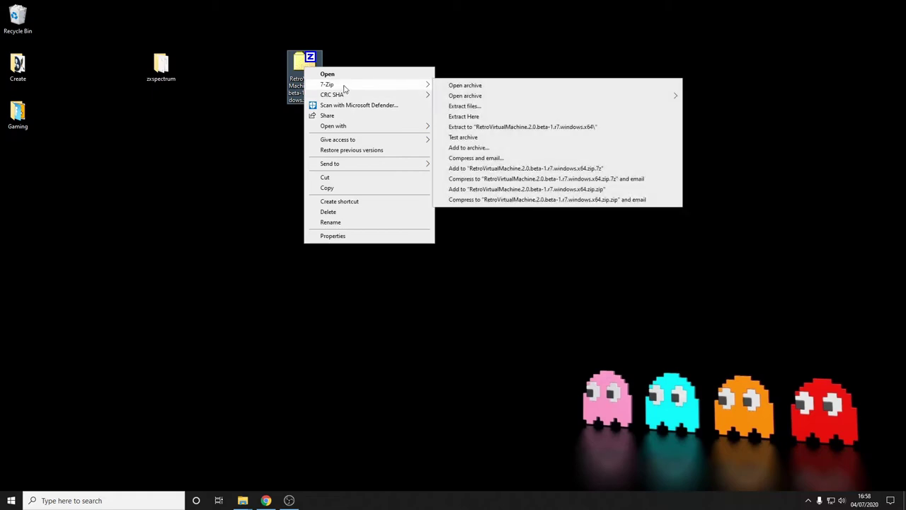
{"action": "left_click", "coordinate": [472, 107]}
{"action": "left_click", "coordinate": [436, 310]}
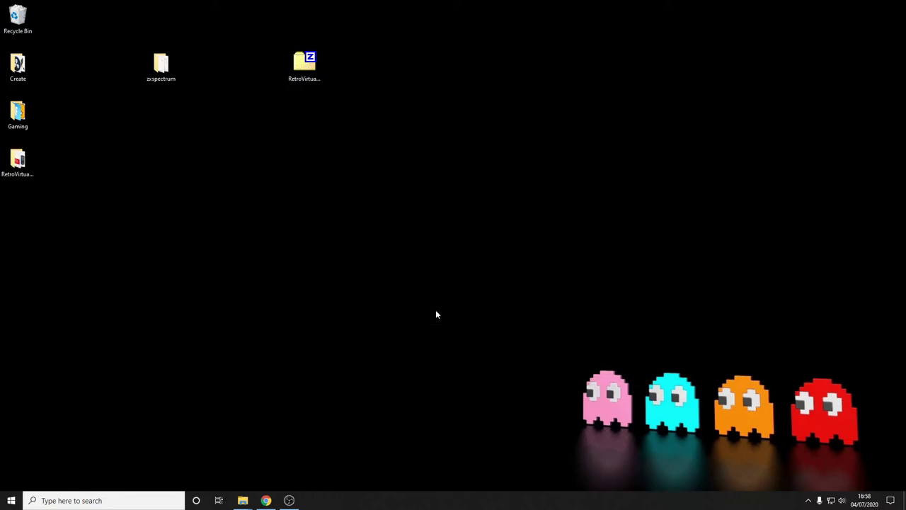
Step: Move the extracted RetroVirtualMachine folder beside the zip archive on the desktop and delete the archive
{"action": "left_click_drag", "start_coordinate": [15, 160], "coordinate": [278, 68]}
{"action": "right_click", "coordinate": [306, 66]}
{"action": "left_click", "coordinate": [332, 209]}
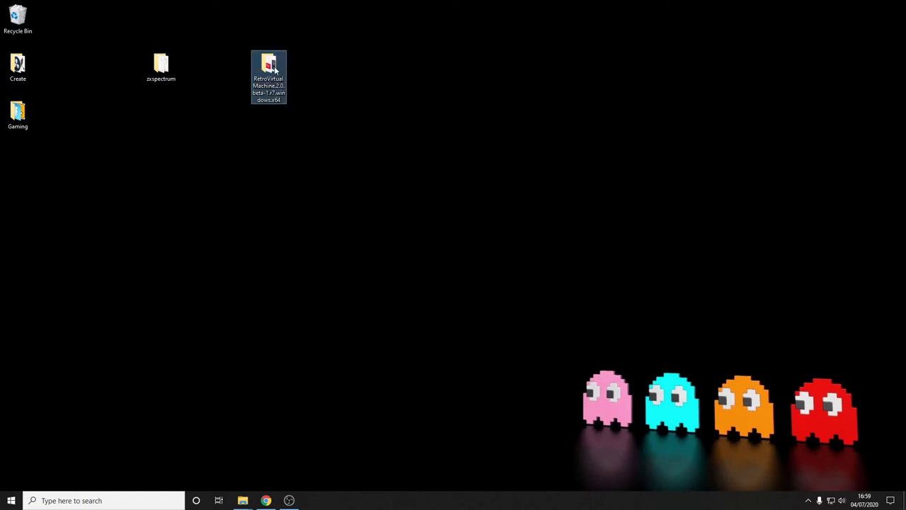
Step: Open the extracted RetroVirtualMachine folder and launch RetroVirtualMachine.exe
{"action": "double_click", "coordinate": [276, 68]}
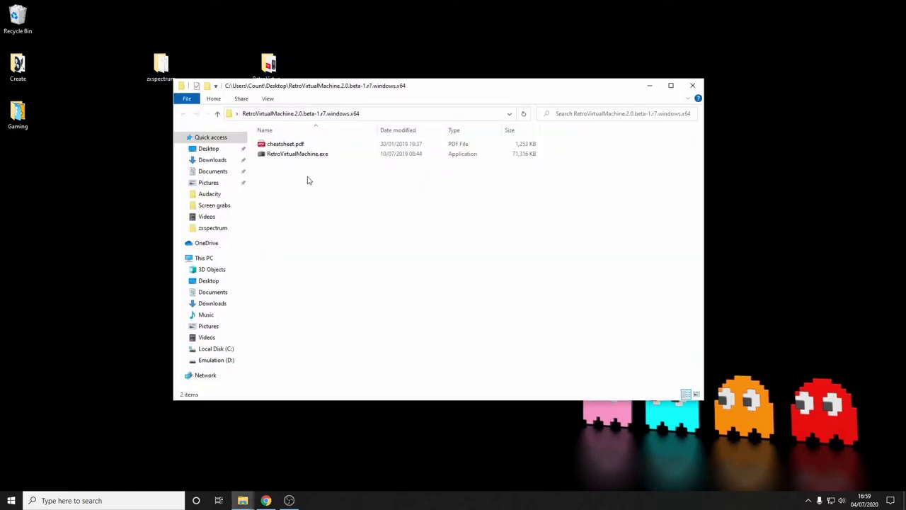
{"action": "left_click", "coordinate": [316, 155]}
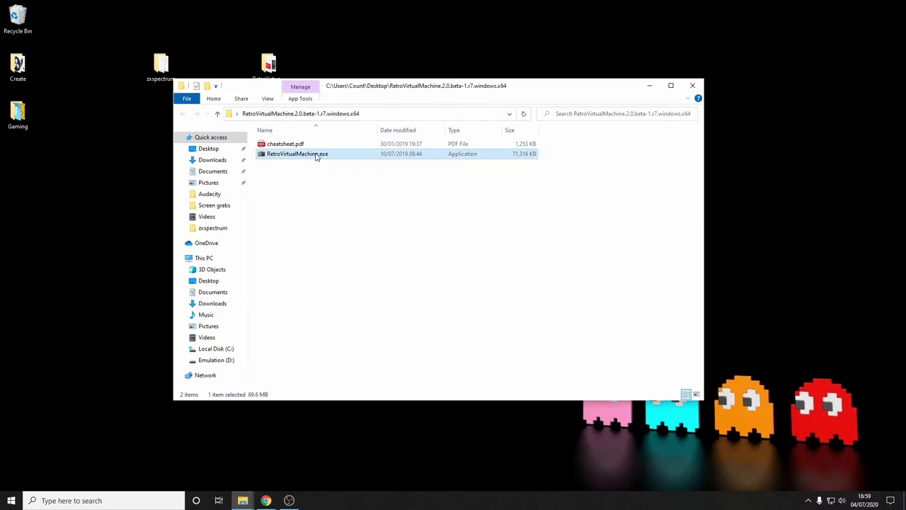
{"action": "double_click", "coordinate": [309, 153]}
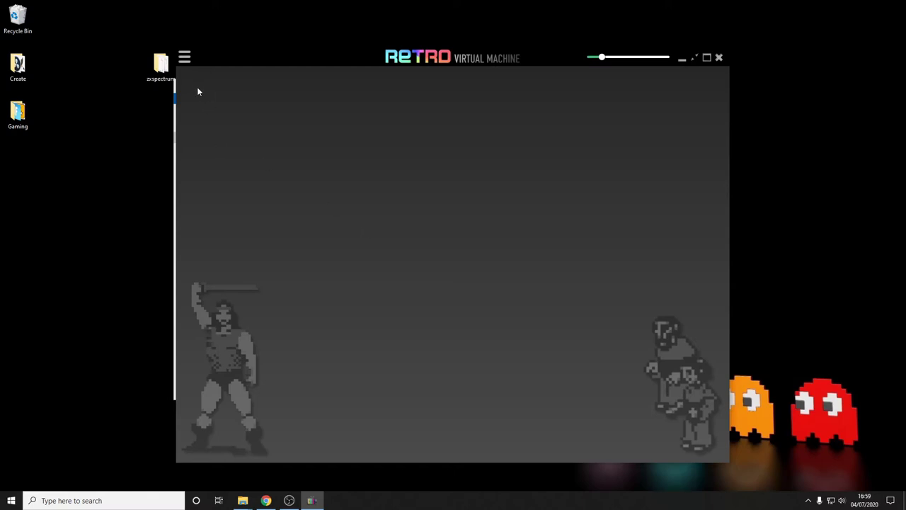
Step: Create a Zx Spectrum 48k machine and save it as an .rvm file in Documents under a name starting with "ZX"
{"action": "left_click", "coordinate": [185, 61]}
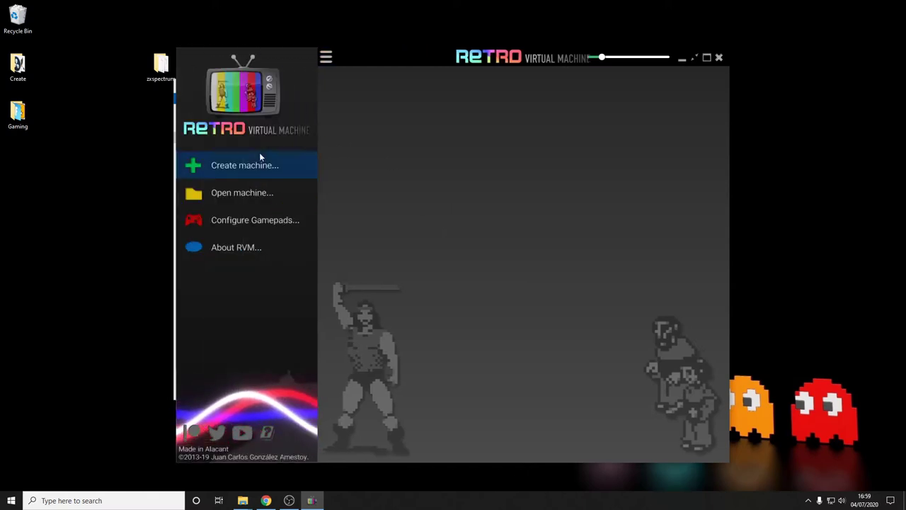
{"action": "left_click", "coordinate": [242, 168]}
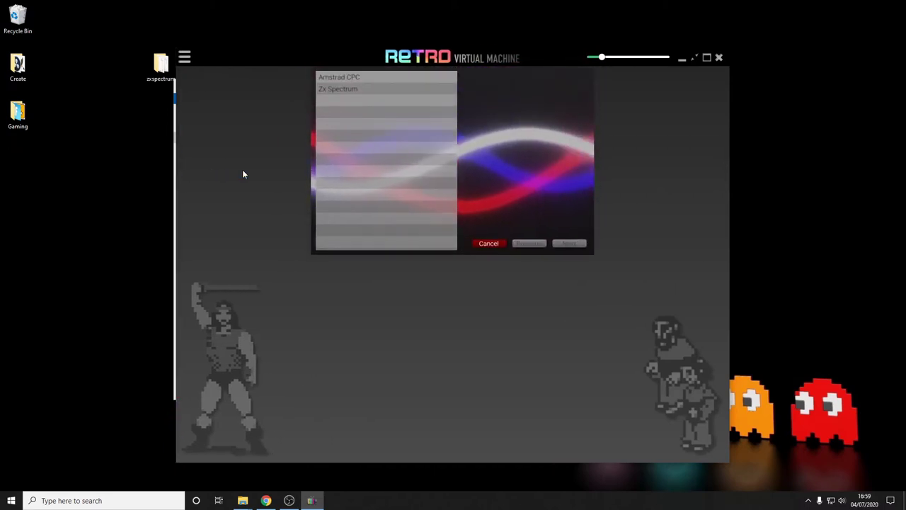
{"action": "left_click", "coordinate": [327, 90]}
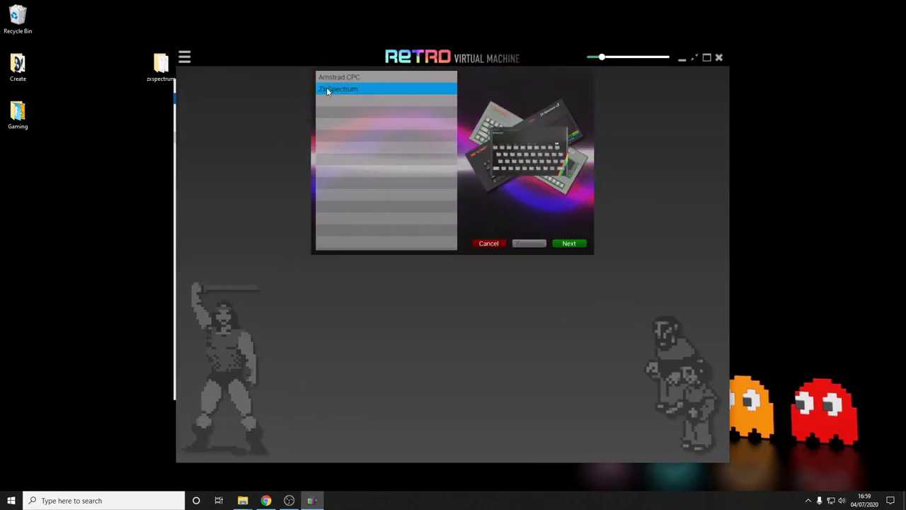
{"action": "left_click", "coordinate": [569, 244]}
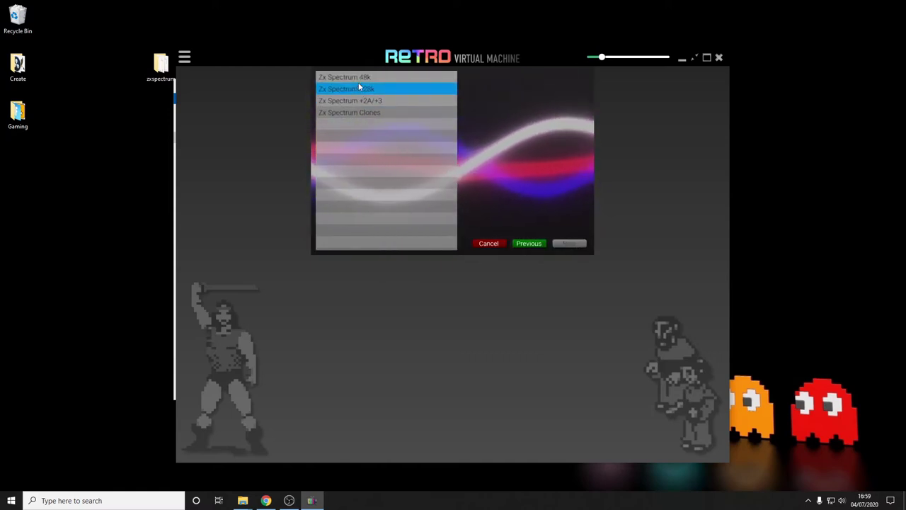
{"action": "left_click", "coordinate": [356, 78]}
{"action": "left_click", "coordinate": [569, 244]}
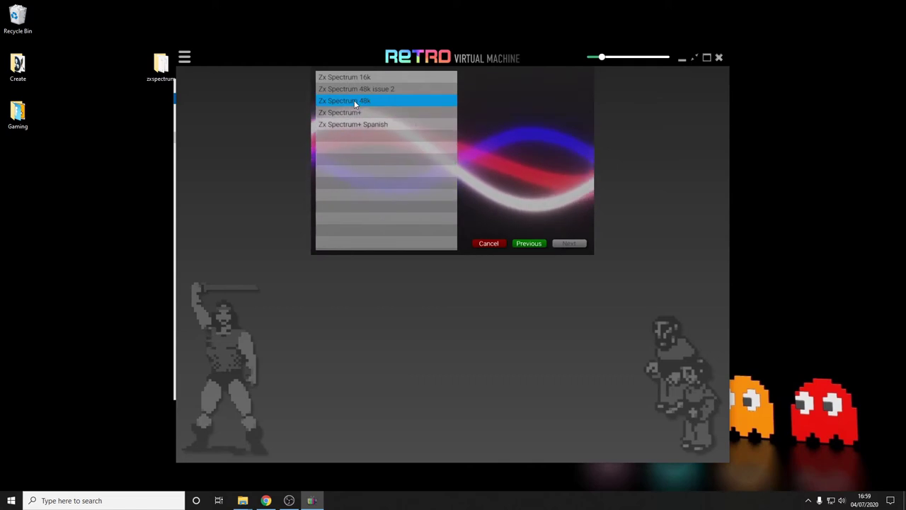
{"action": "left_click", "coordinate": [354, 99]}
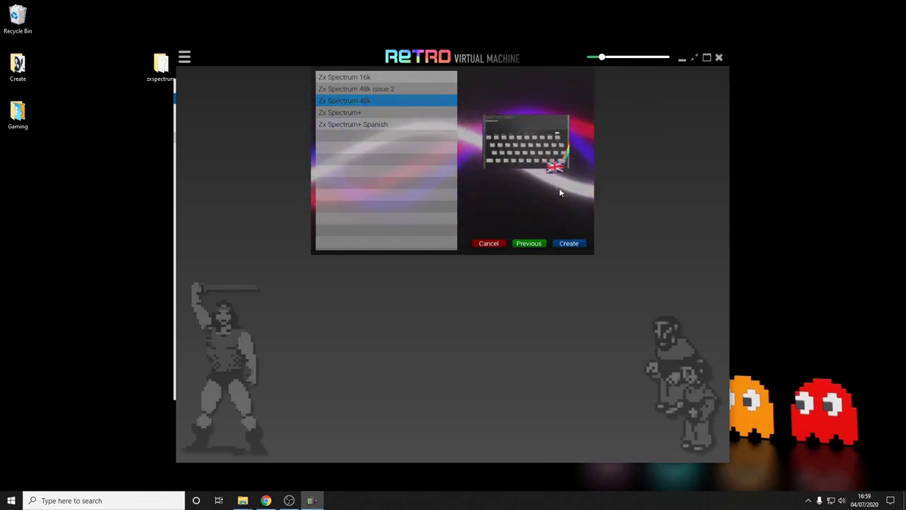
{"action": "left_click", "coordinate": [569, 242]}
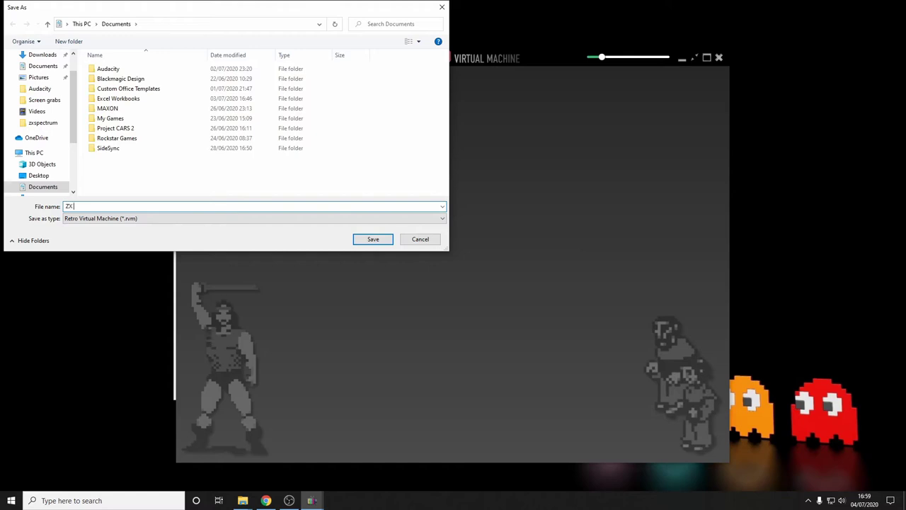
{"action": "type", "text": "m"}
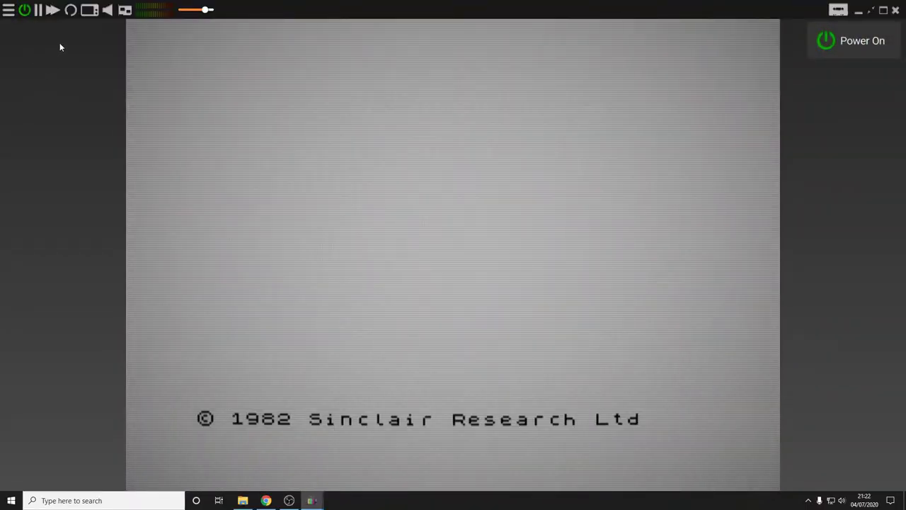
Step: Examine the machine's display settings and the available screen presets without choosing a different one
{"action": "left_click", "coordinate": [90, 10]}
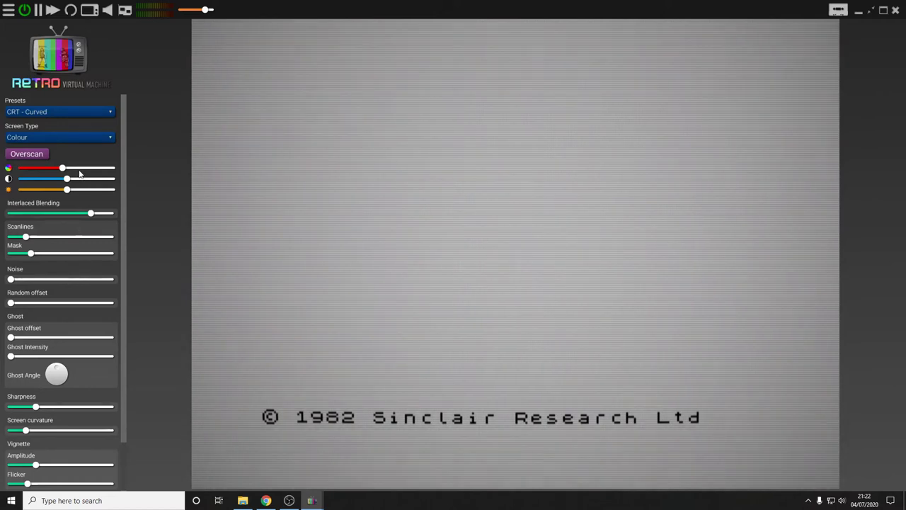
{"action": "left_click", "coordinate": [88, 111]}
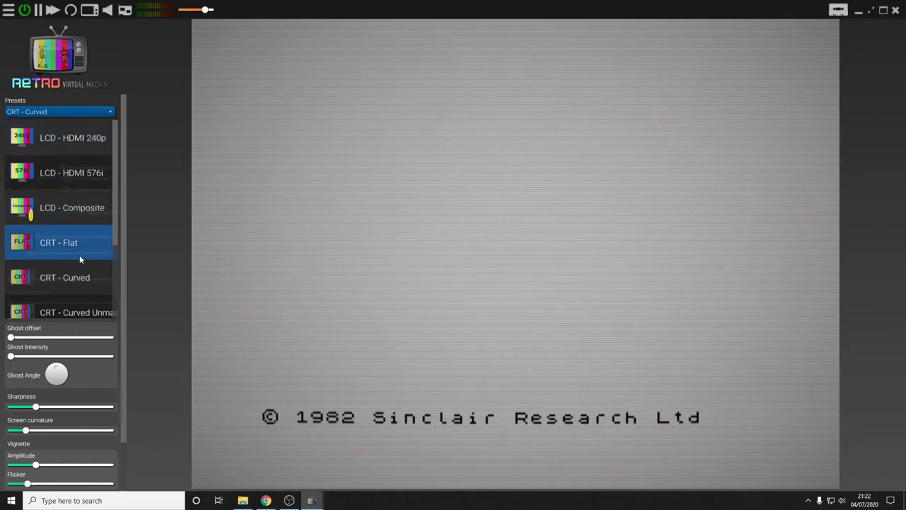
{"action": "scroll", "coordinate": [73, 260], "scroll_direction": "down", "scroll_amount": 3}
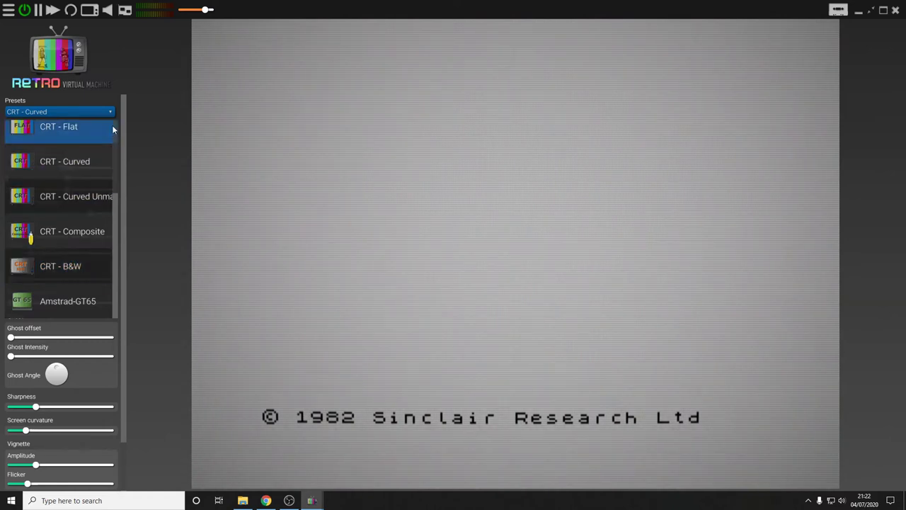
{"action": "left_click", "coordinate": [134, 78]}
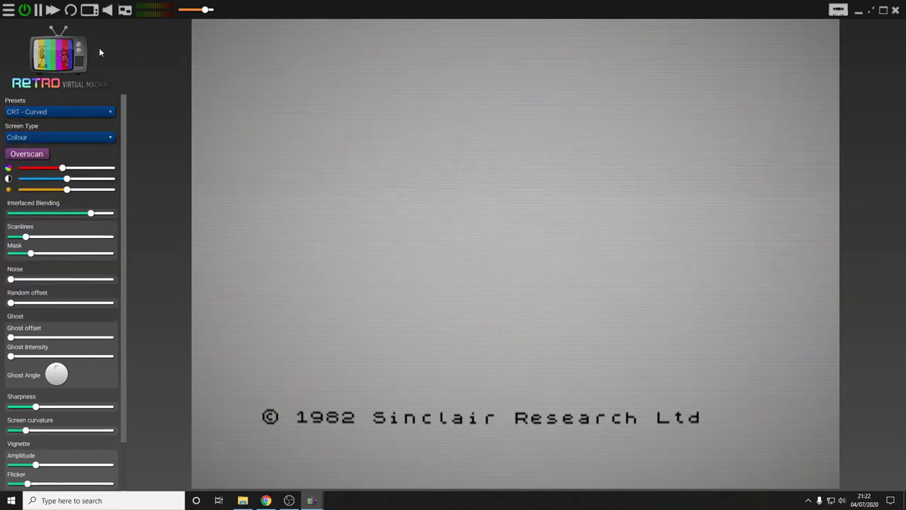
Step: View the sound settings and the ZX Spectrum keyboard and device view, and return to the machine's screen
{"action": "left_click", "coordinate": [107, 10]}
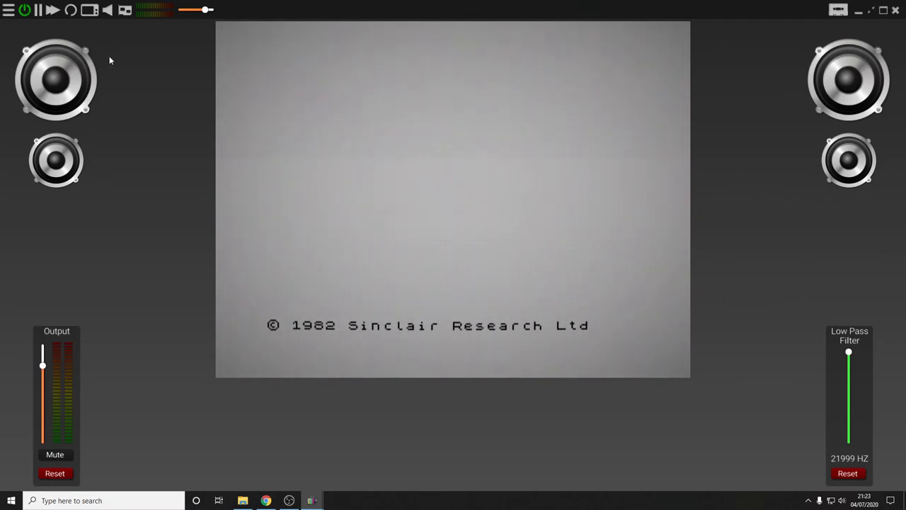
{"action": "left_click", "coordinate": [124, 10]}
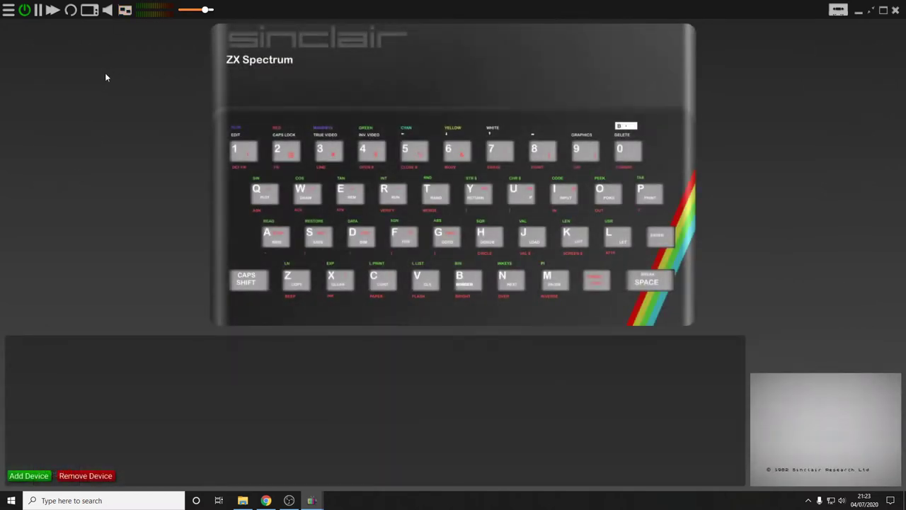
{"action": "left_click", "coordinate": [124, 11]}
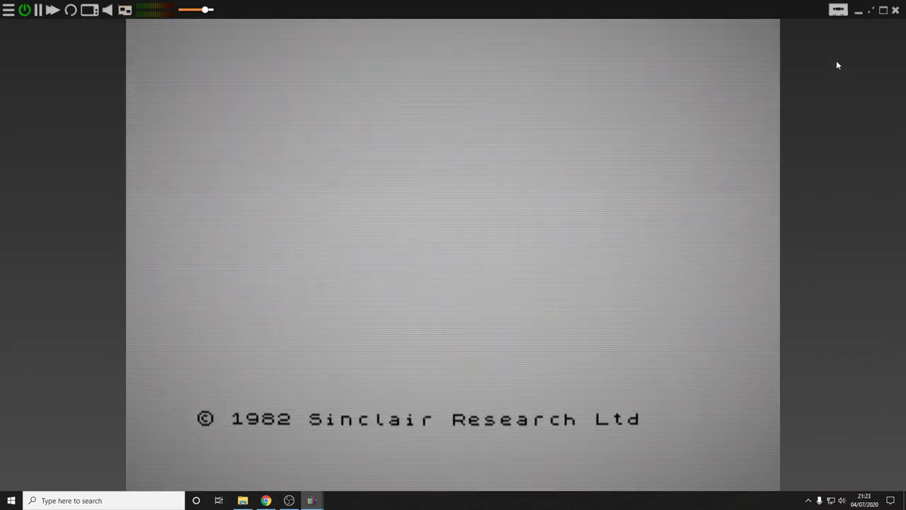
Step: Show the cassette recorder and insert the tape file Manic Miner (Europe).tzx from the zxspectrum folder
{"action": "left_click", "coordinate": [837, 11]}
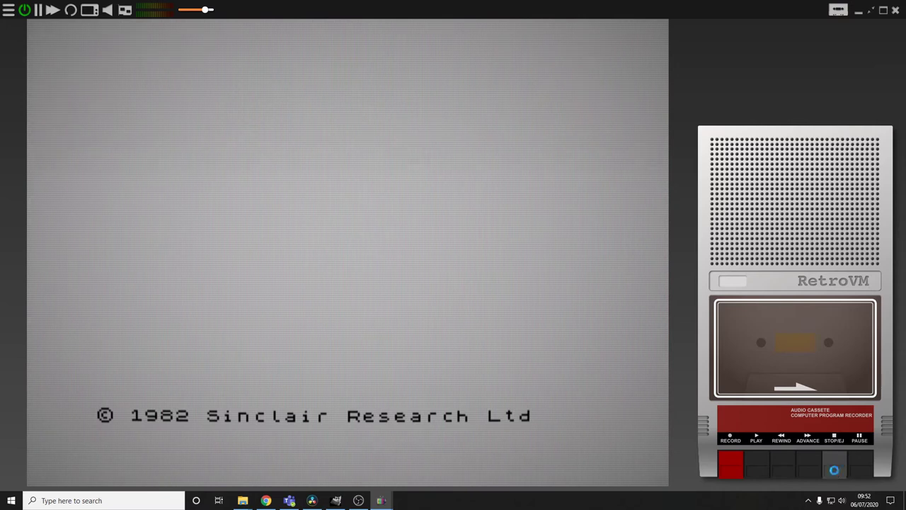
{"action": "left_click", "coordinate": [836, 473]}
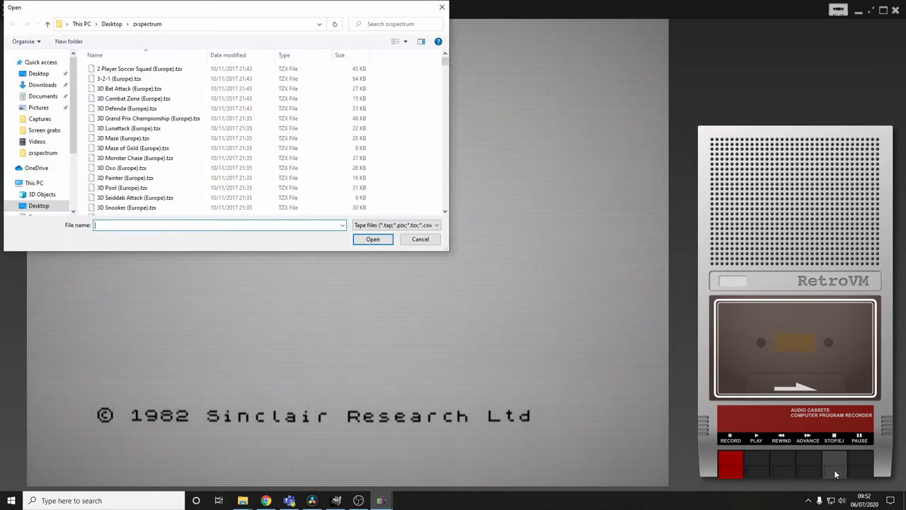
{"action": "type", "text": "manic"}
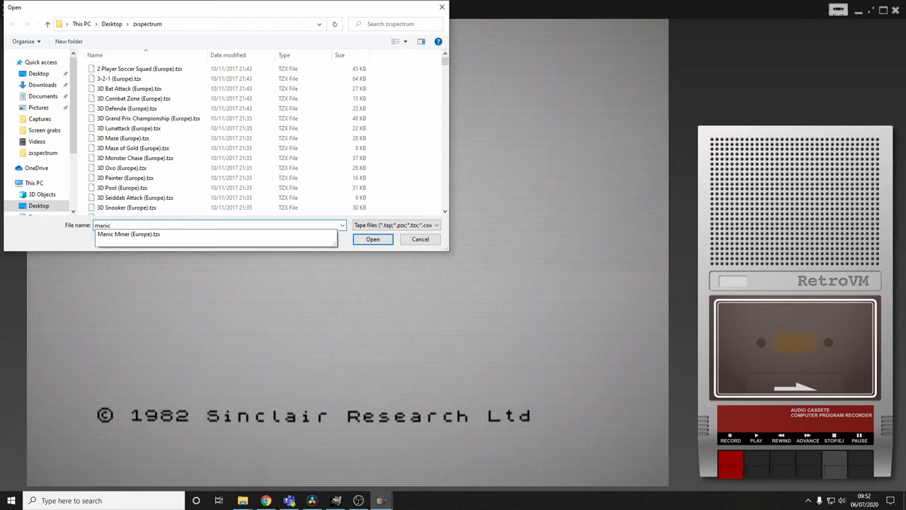
{"action": "left_click", "coordinate": [187, 238]}
{"action": "left_click", "coordinate": [375, 240]}
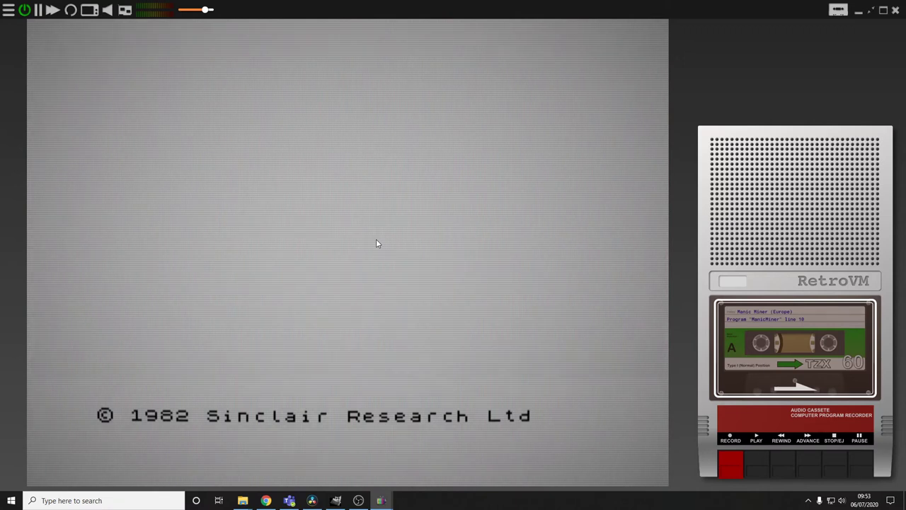
Step: Run the LOAD "" command on the Spectrum and play the Manic Miner tape
{"action": "key", "text": "j"}
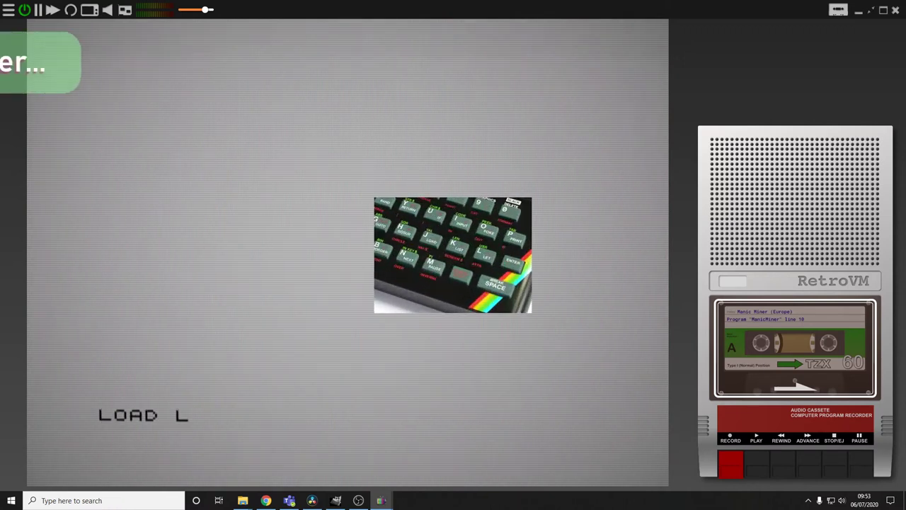
{"action": "key", "text": "shift+apostrophe"}
{"action": "key", "text": "shift+apostrophe"}
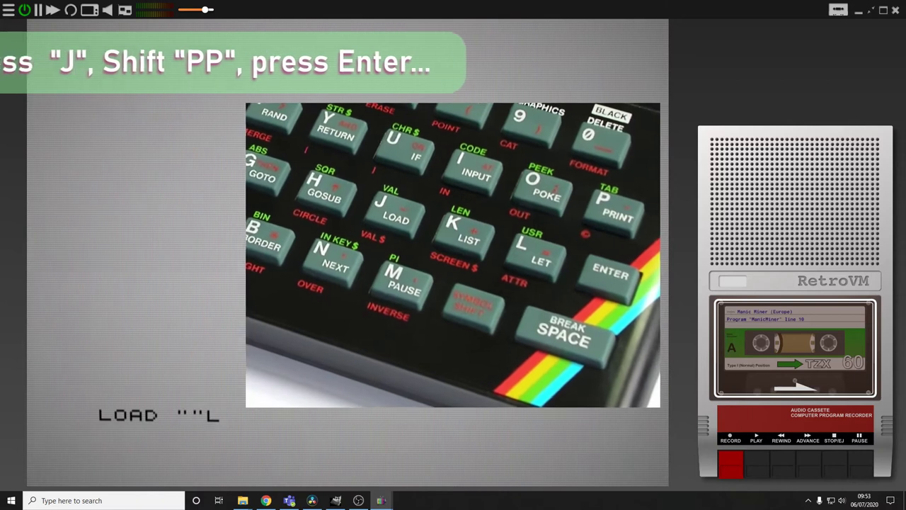
{"action": "key", "text": "Return"}
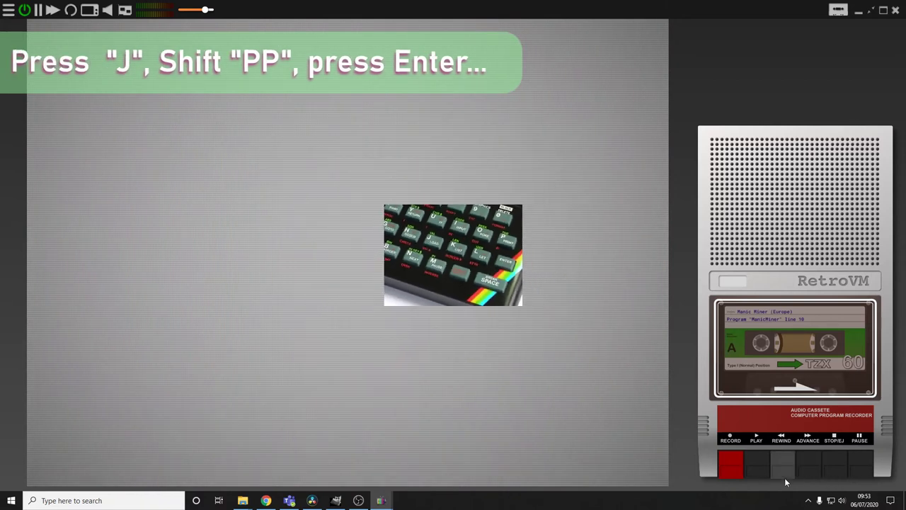
{"action": "left_click", "coordinate": [753, 472]}
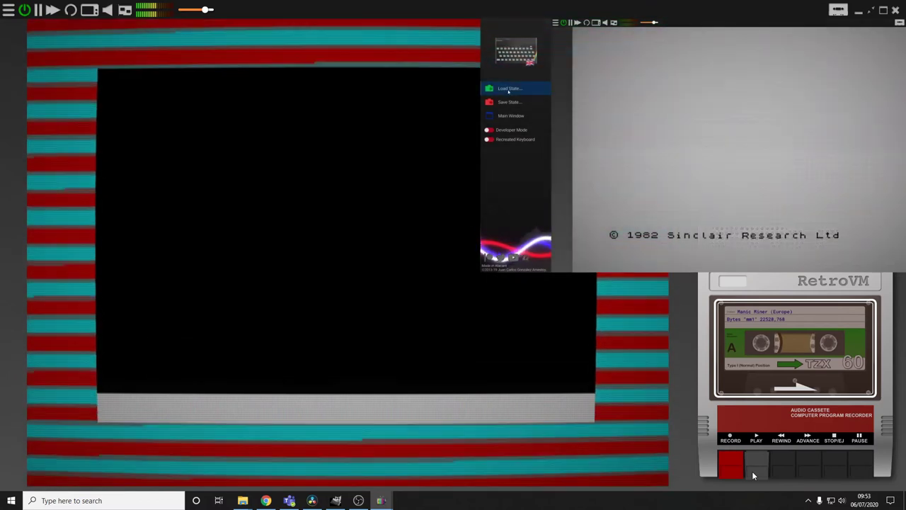
Step: Load the saved state Frank the Flea (Europe).z80 from the zxspectrum folder
{"action": "left_click", "coordinate": [508, 91]}
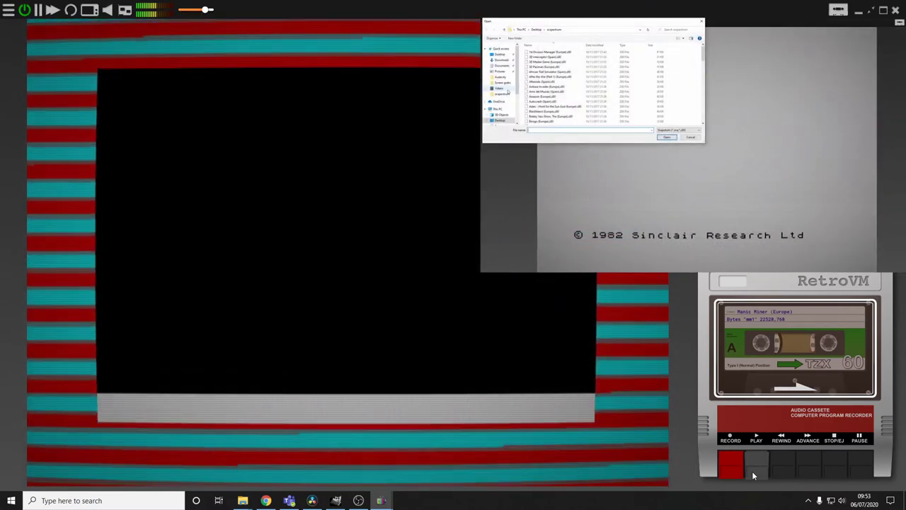
{"action": "scroll", "coordinate": [560, 85], "scroll_direction": "down", "scroll_amount": 10}
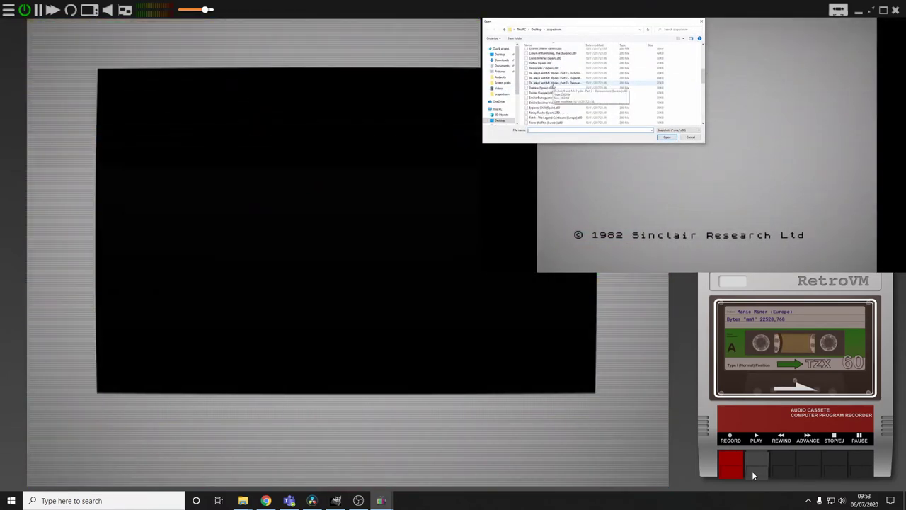
{"action": "scroll", "coordinate": [559, 85], "scroll_direction": "up", "scroll_amount": 10}
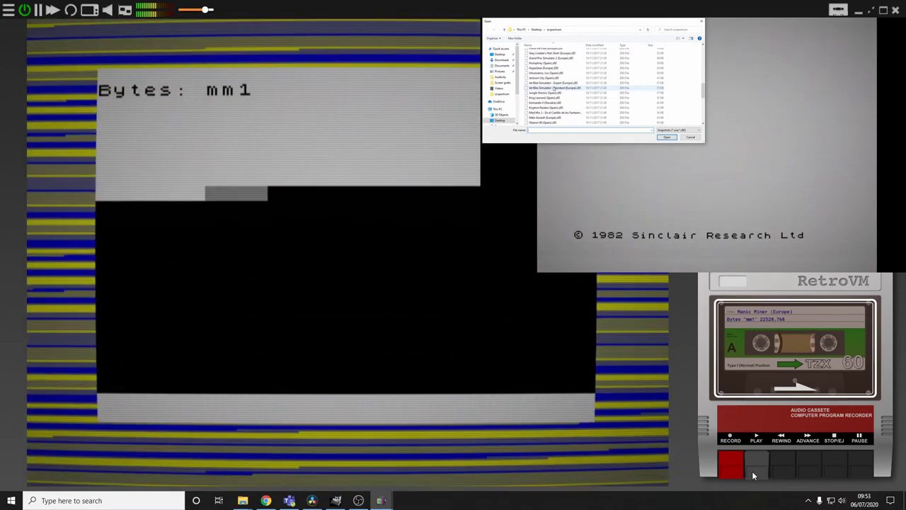
{"action": "scroll", "coordinate": [555, 87], "scroll_direction": "down", "scroll_amount": 1}
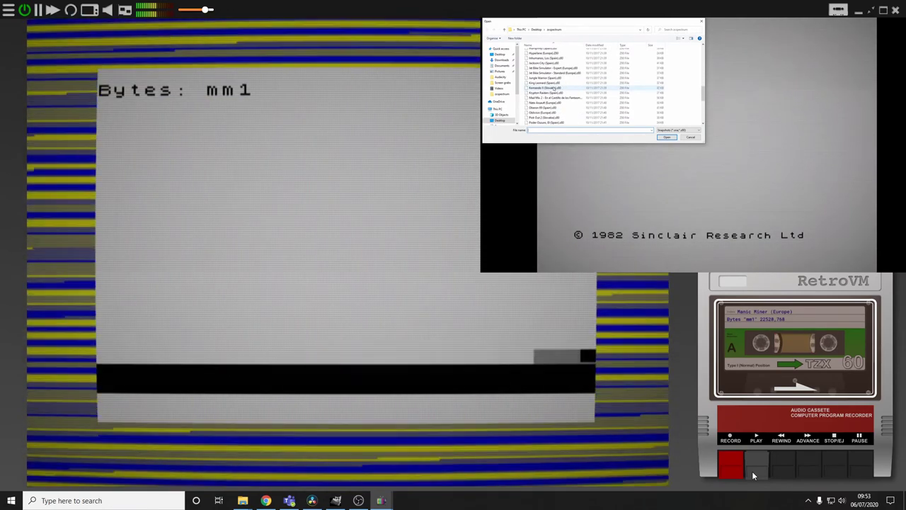
{"action": "scroll", "coordinate": [554, 87], "scroll_direction": "up", "scroll_amount": 2}
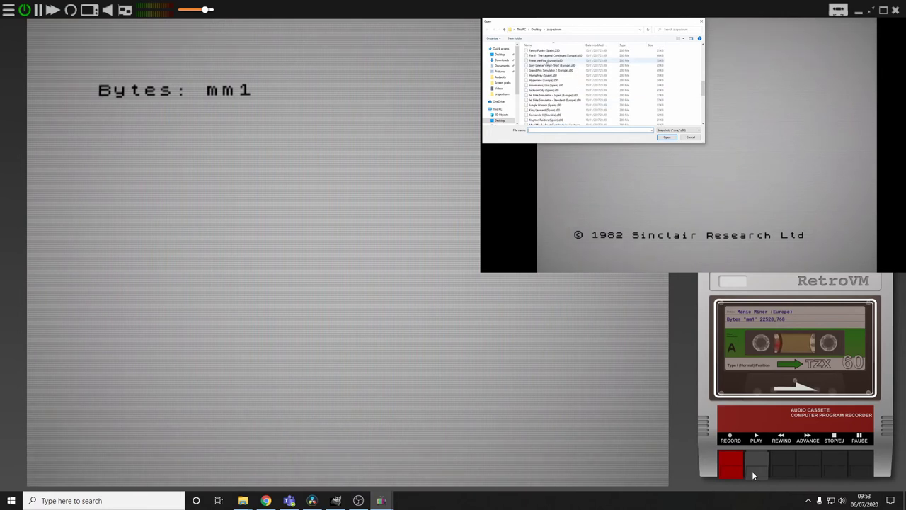
{"action": "left_click", "coordinate": [547, 60]}
{"action": "left_click", "coordinate": [658, 138]}
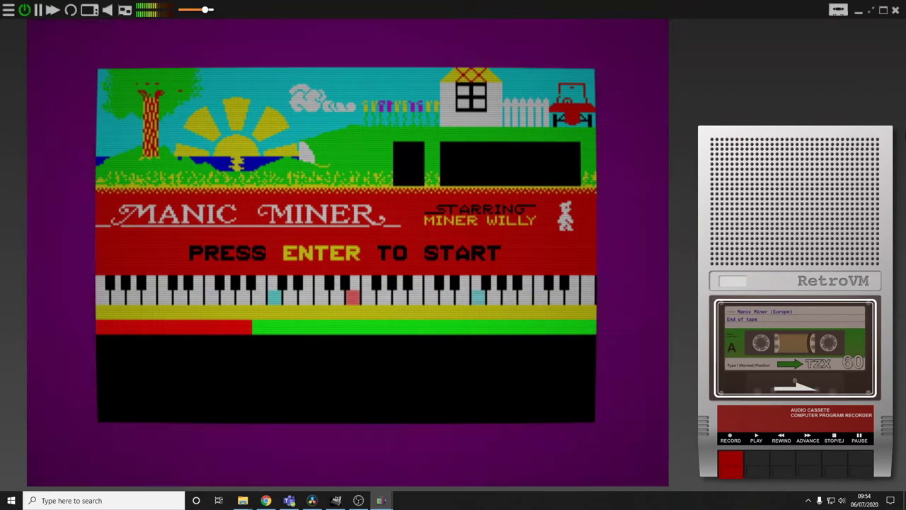
Step: Start Manic Miner and guide Miner Willy through Central Cavern to collect the key beside the right wall
{"action": "key", "text": "Return"}
{"action": "key", "text": "p"}
{"action": "key", "text": "o"}
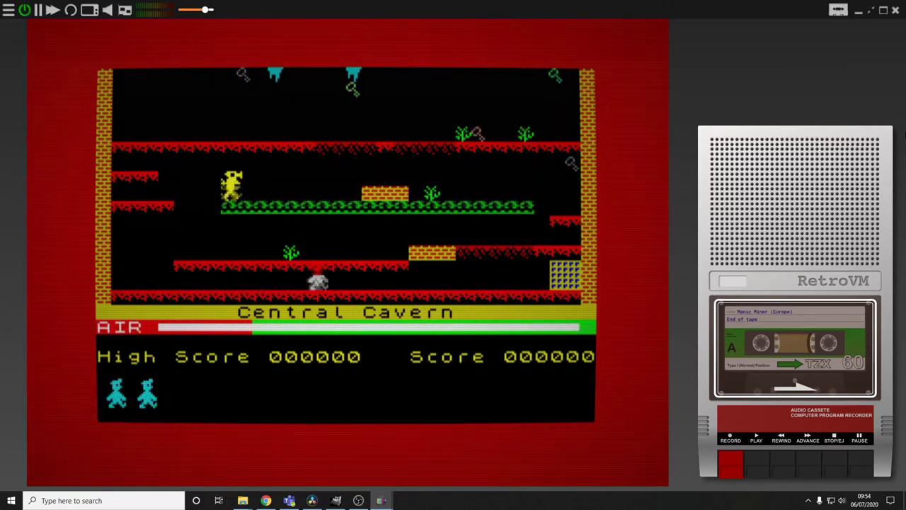
{"action": "key", "text": "p"}
{"action": "key", "text": "p"}
{"action": "key", "text": "o"}
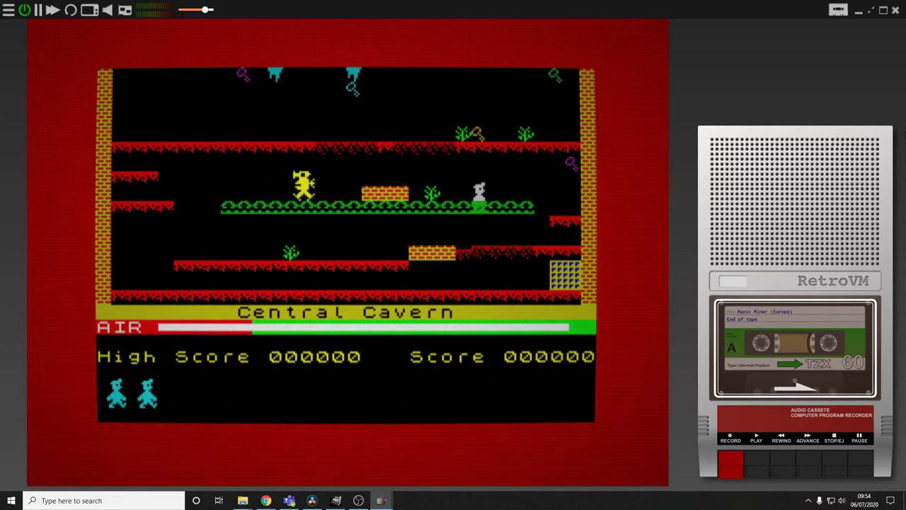
{"action": "key", "text": "o"}
{"action": "key", "text": "p"}
{"action": "key", "text": "p"}
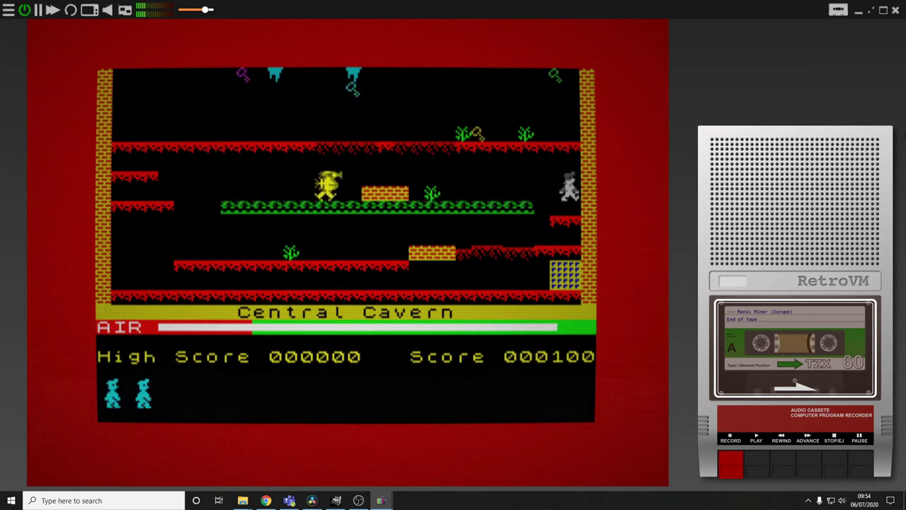
Step: Take Willy along the green conveyor and up the left ledges to collect the key before the first stalactite
{"action": "key", "text": "o"}
{"action": "key", "text": "o"}
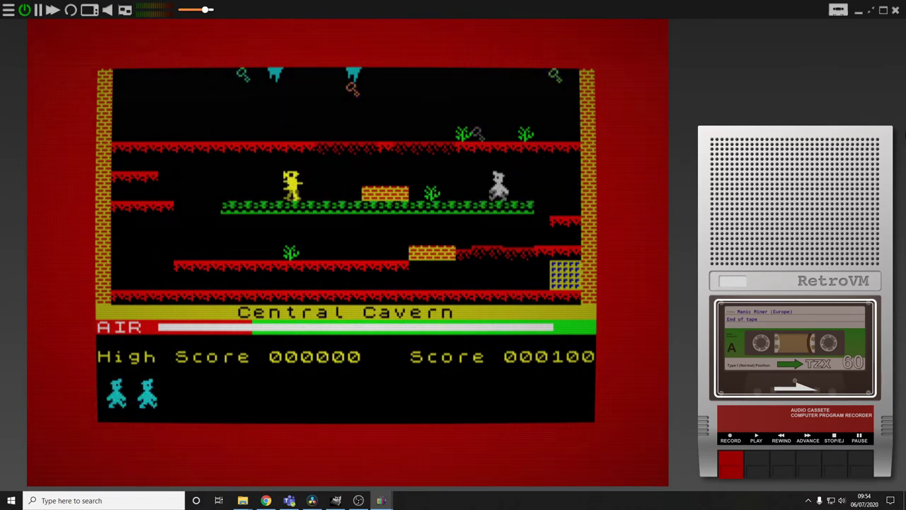
{"action": "key", "text": "o"}
{"action": "key", "text": "p"}
{"action": "key", "text": "p"}
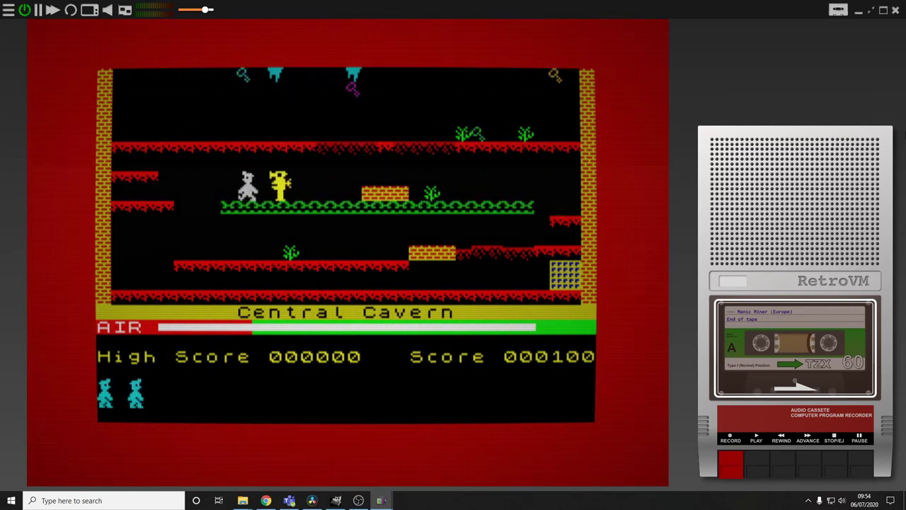
{"action": "key", "text": "o"}
{"action": "key", "text": "p"}
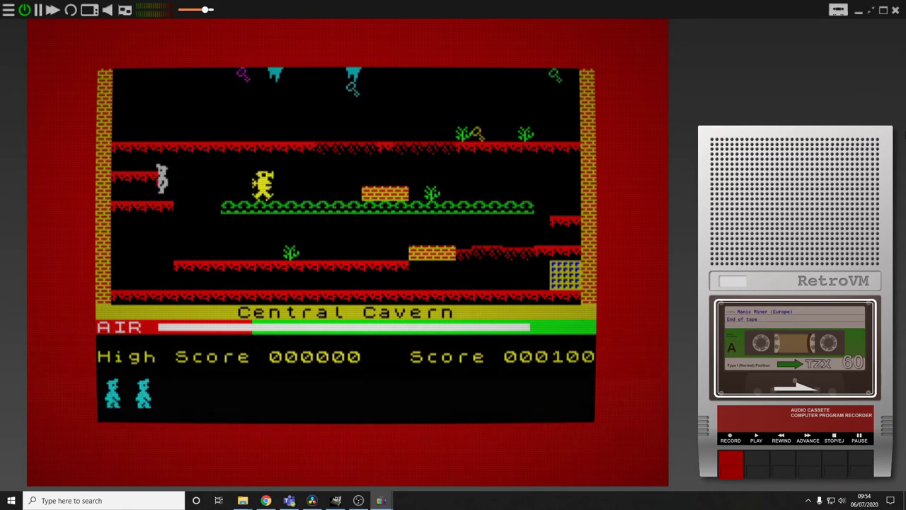
{"action": "key", "text": "p"}
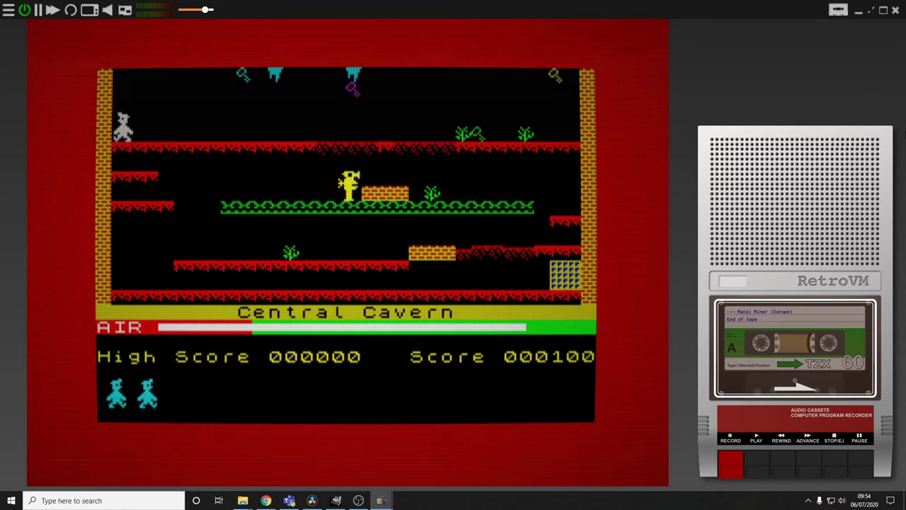
{"action": "key", "text": "o"}
{"action": "key", "text": "o"}
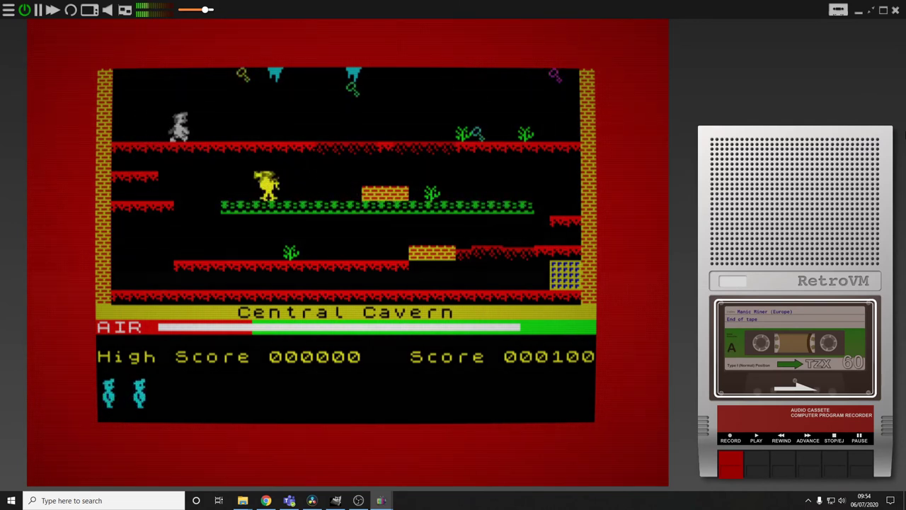
{"action": "key", "text": "p"}
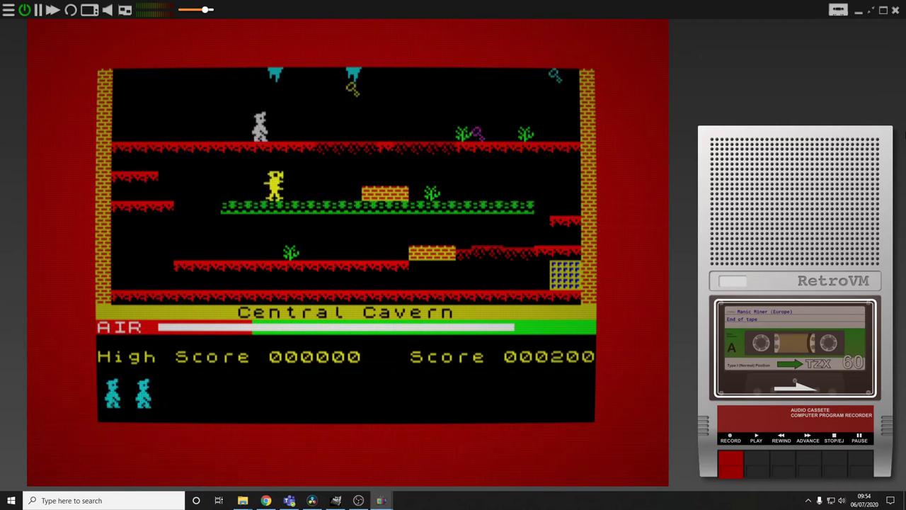
Step: Move Willy along the upper platform, collect the key beside the second stalactite and jump towards the next plant
{"action": "key", "text": "p"}
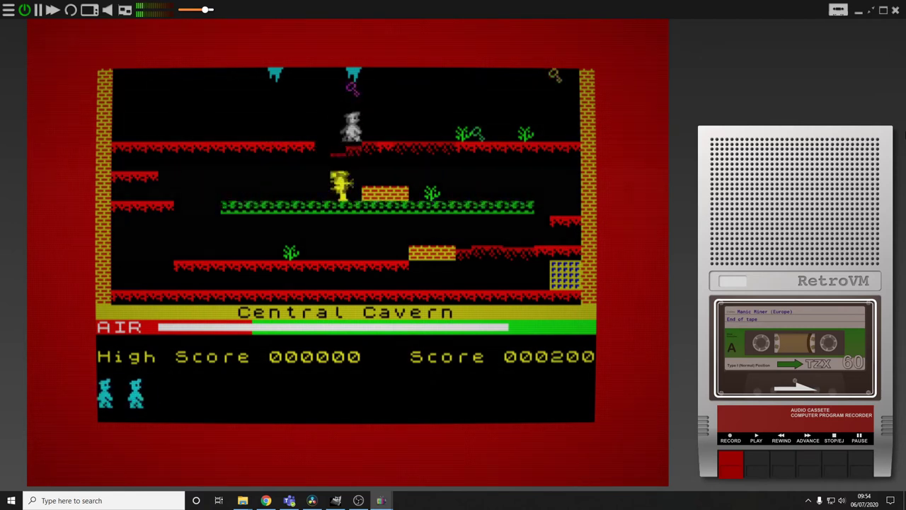
{"action": "key", "text": "space"}
{"action": "key", "text": "p"}
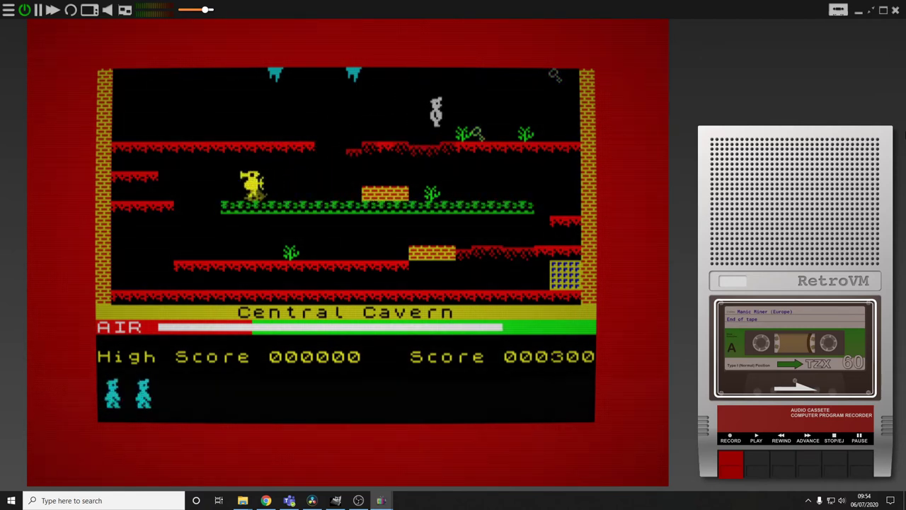
{"action": "key", "text": "space"}
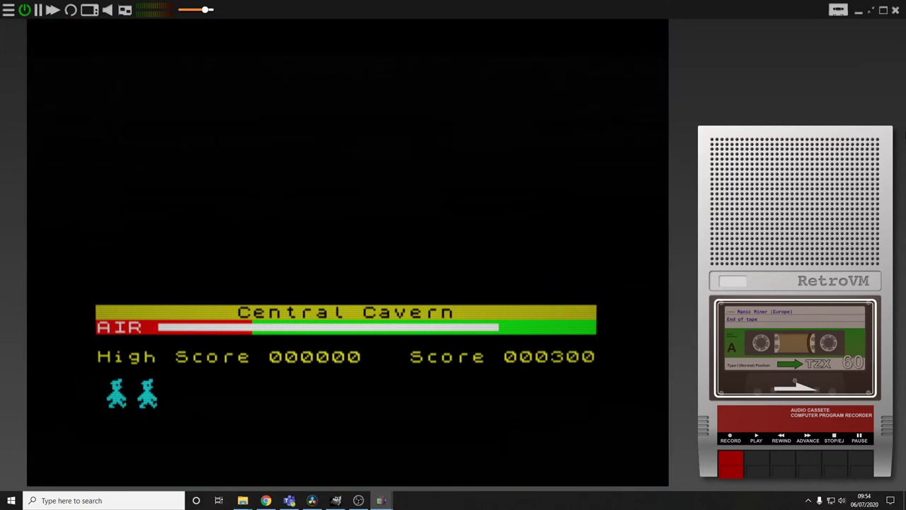
Step: Replay Central Cavern with the next life, collecting the right-wall key and the keys along the upper platform
{"action": "key", "text": "p"}
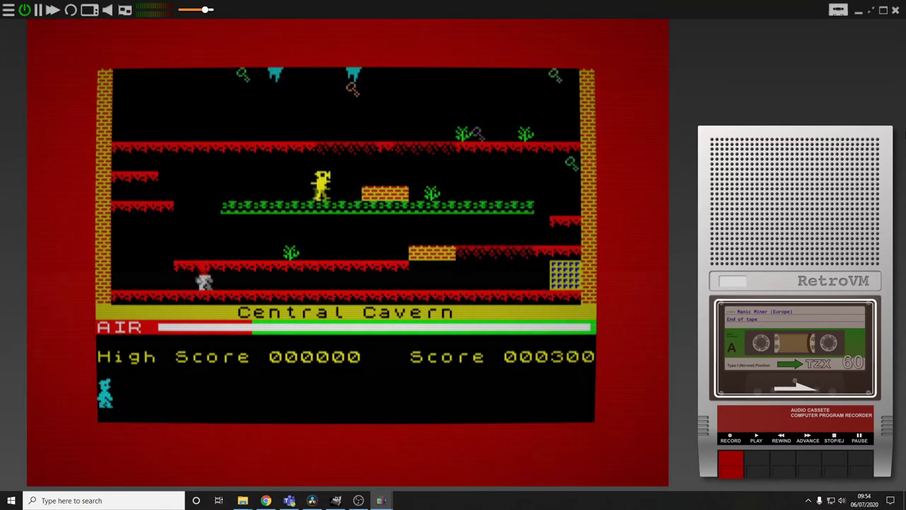
{"action": "key", "text": "p"}
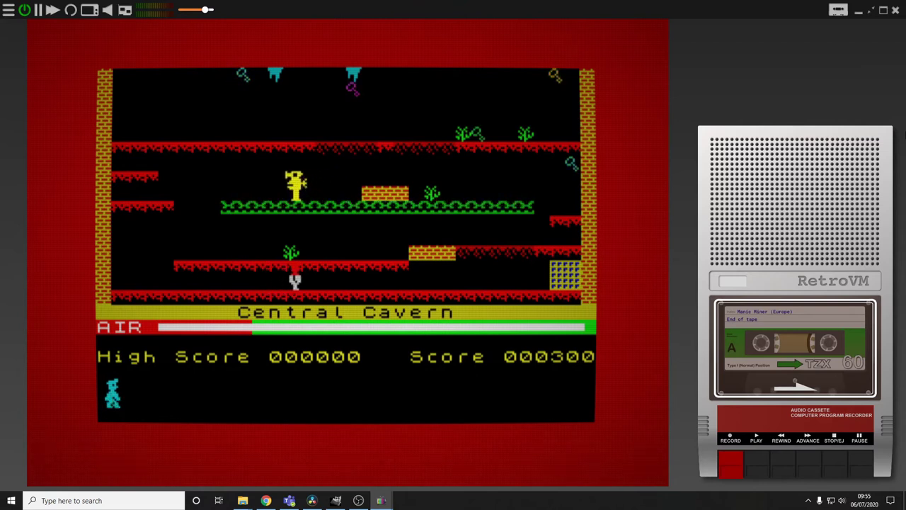
{"action": "key", "text": "space"}
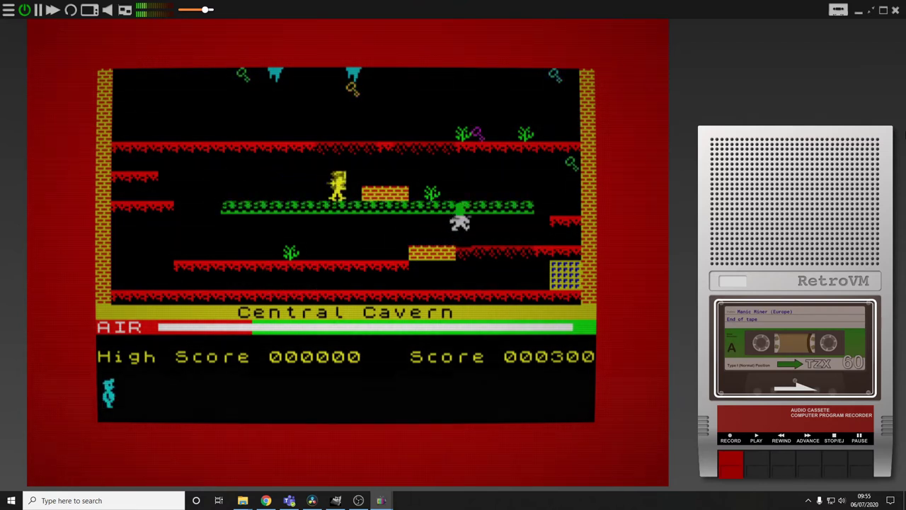
{"action": "key", "text": "p"}
{"action": "key", "text": "space"}
{"action": "key", "text": "space"}
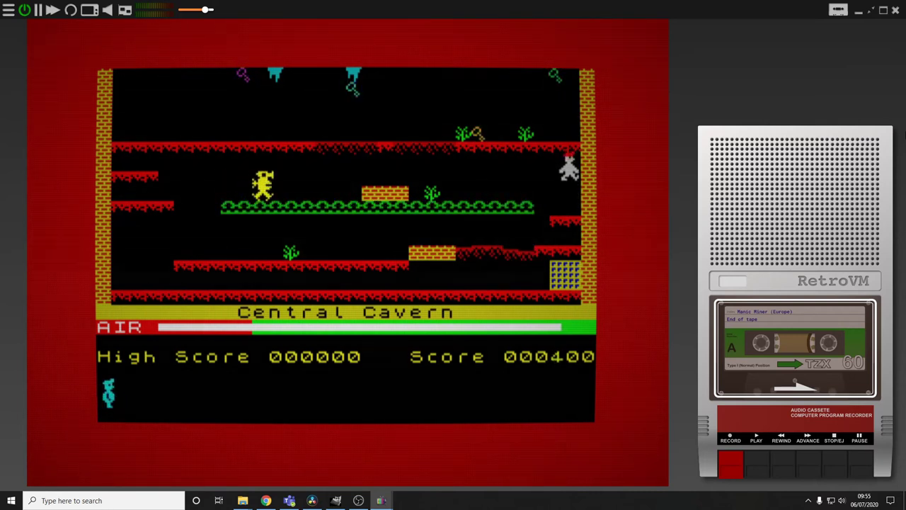
{"action": "key", "text": "o"}
{"action": "key", "text": "space"}
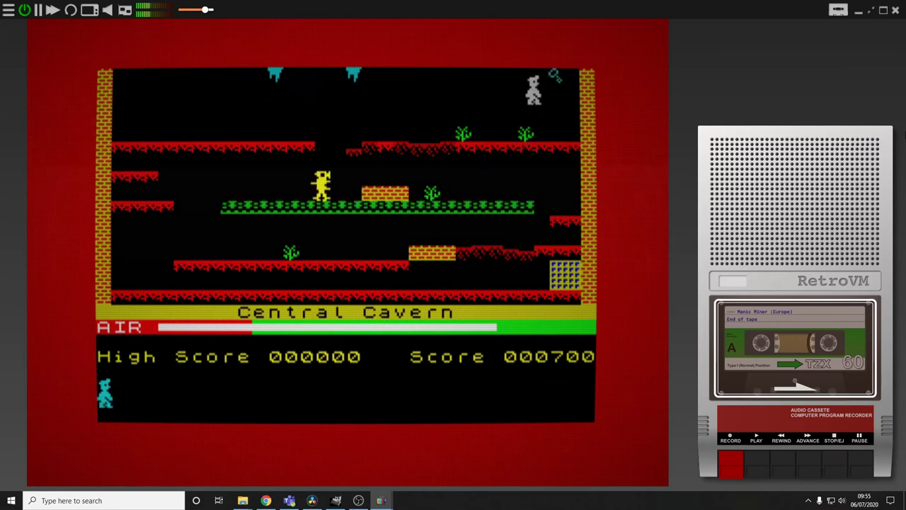
Step: Collect the key in the cavern's upper right corner and take Willy back between the plants on the upper platform
{"action": "key", "text": "Left"}
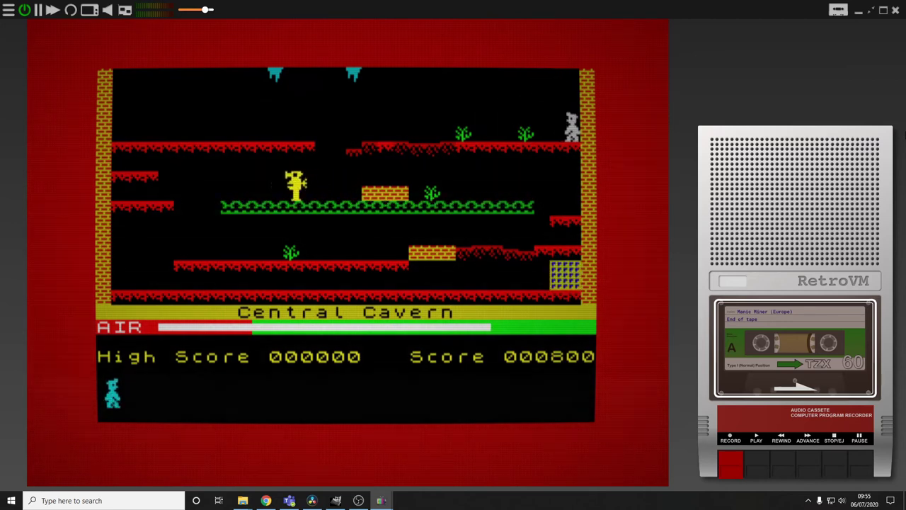
{"action": "key", "text": "Left"}
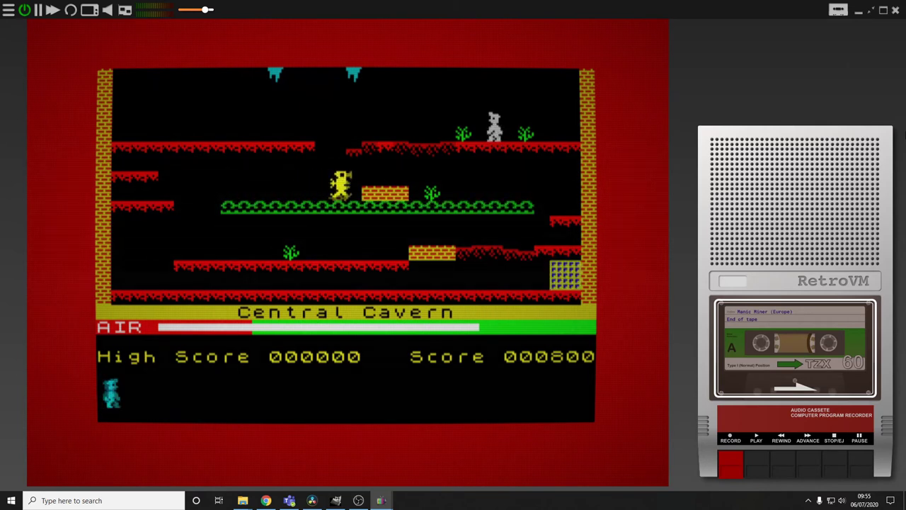
{"action": "key", "text": "Left"}
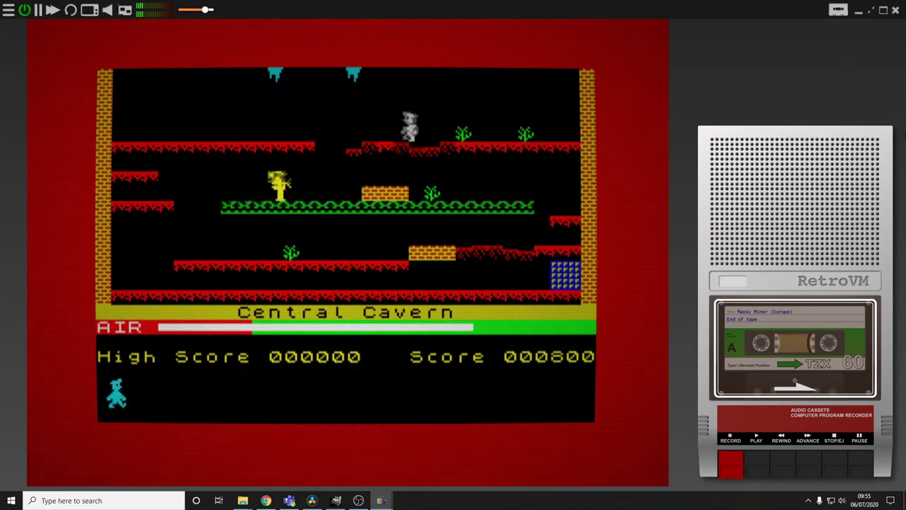
{"action": "key", "text": "Right"}
{"action": "key", "text": "Right"}
{"action": "key", "text": "Right"}
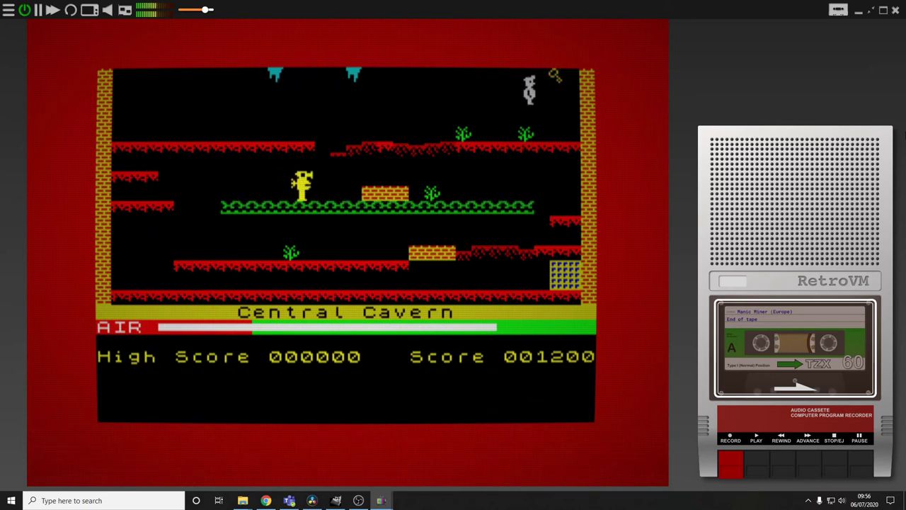
Step: Use the last life to collect the upper right corner key and head back towards the plants
{"action": "key", "text": "Right"}
{"action": "key", "text": "Left"}
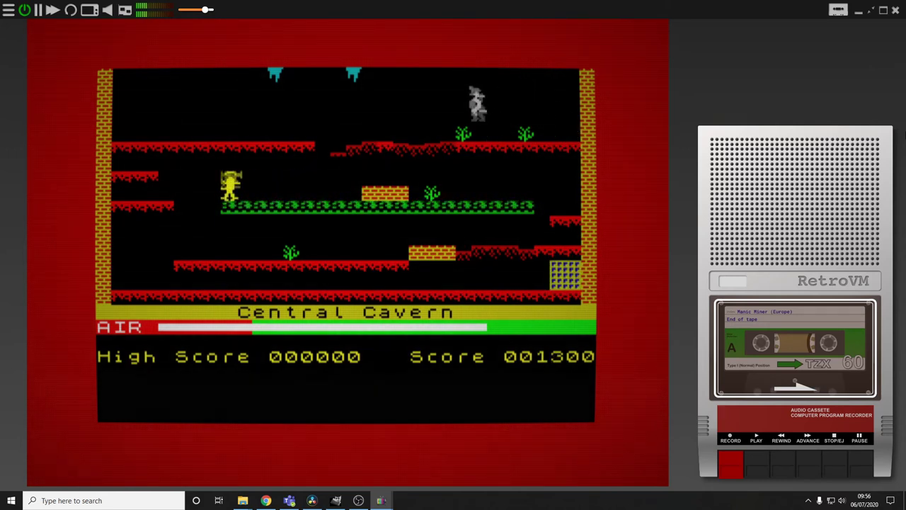
{"action": "key", "text": "Right"}
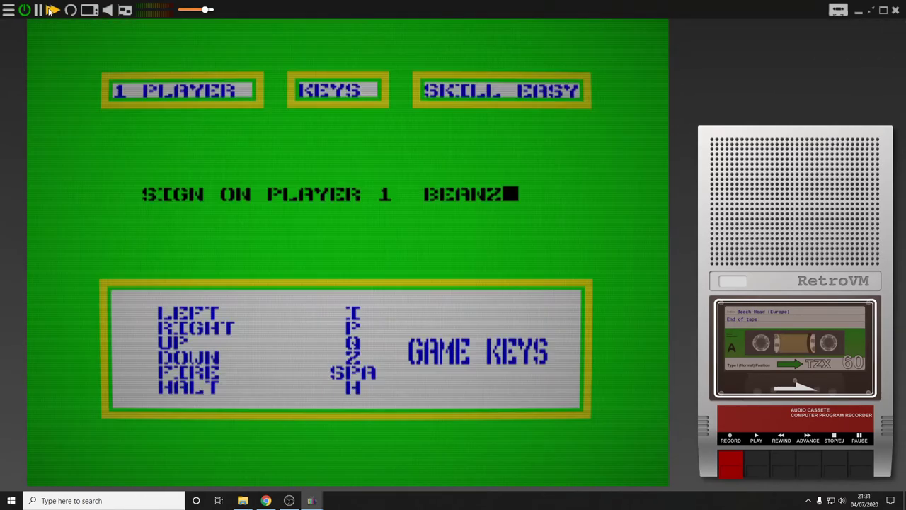
Step: Confirm the player name in Beach-Head and begin the one-player game
{"action": "key", "text": "Return"}
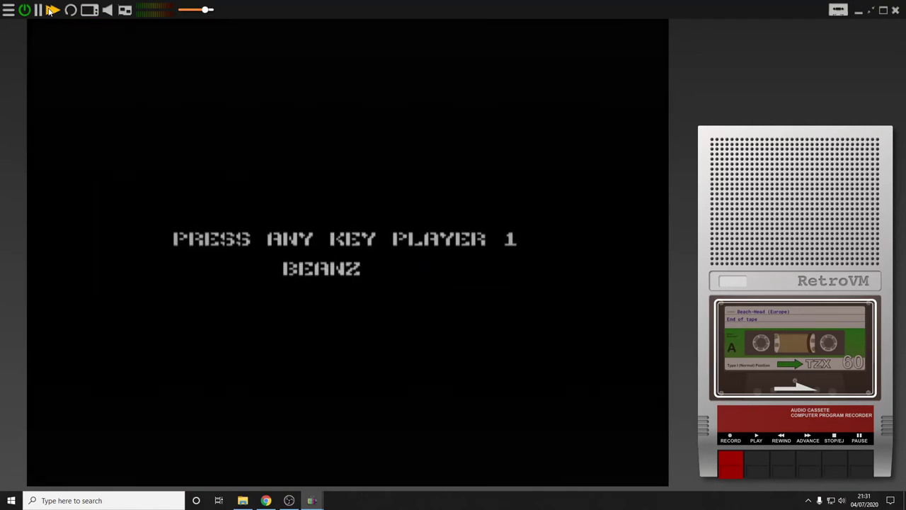
{"action": "key", "text": "Return"}
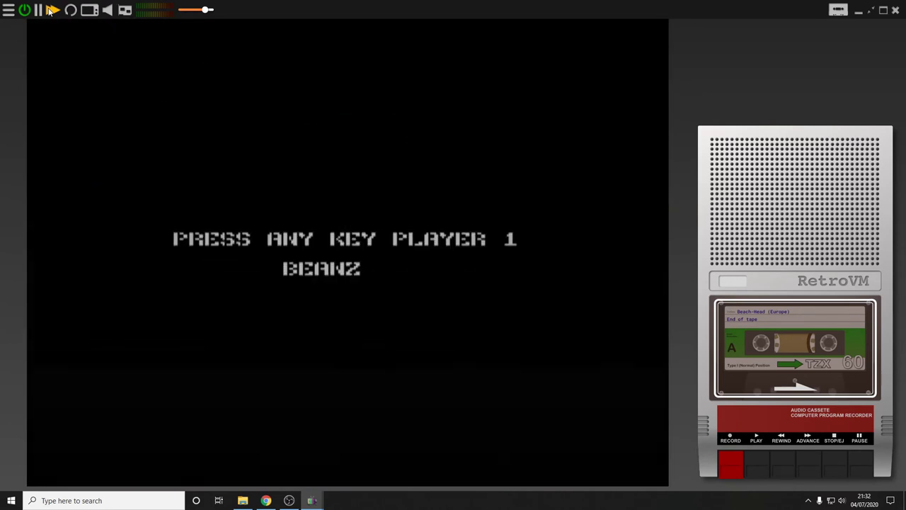
{"action": "key", "text": "Return"}
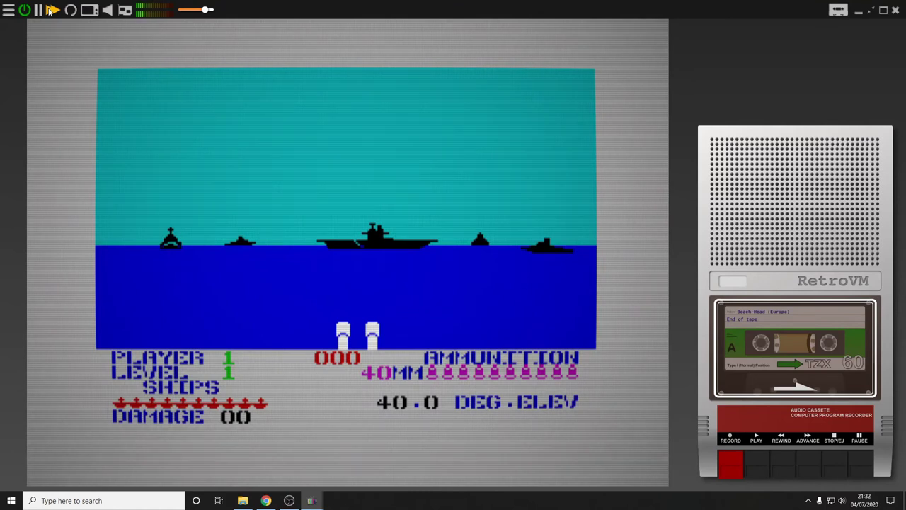
Step: Swing the 40MM guns towards the right of the aircraft carrier and fire at the incoming plane
{"action": "key", "text": "Right"}
{"action": "key", "text": "Left"}
{"action": "key", "text": "Right"}
{"action": "key", "text": "space"}
{"action": "key", "text": "Right"}
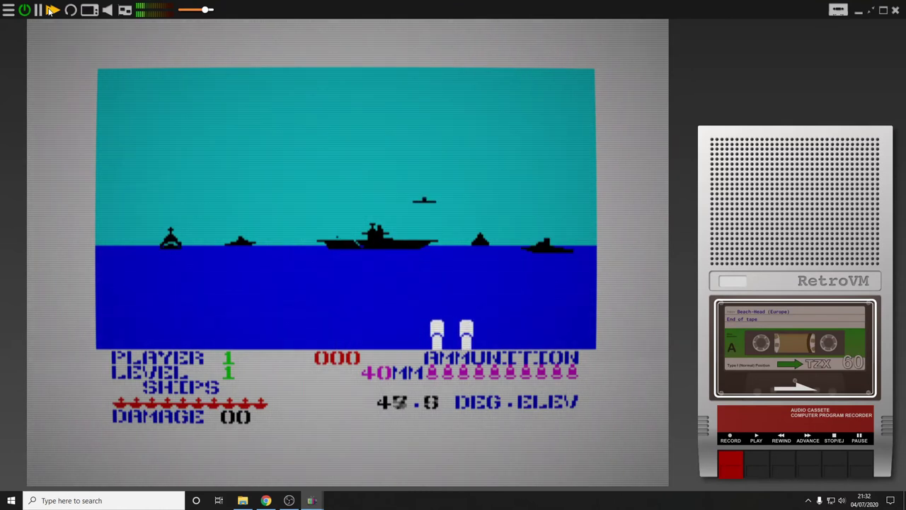
Step: Lower the guns to 32.0 degrees elevation and sweep across the carrier, firing at the attacking planes
{"action": "key", "text": "Down"}
{"action": "key", "text": "Left"}
{"action": "key", "text": "space"}
{"action": "key", "text": "space"}
{"action": "key", "text": "Left"}
{"action": "key", "text": "Left"}
{"action": "key", "text": "space"}
{"action": "key", "text": "Left"}
{"action": "key", "text": "space"}
{"action": "key", "text": "Left"}
{"action": "key", "text": "Right"}
{"action": "key", "text": "Right"}
{"action": "key", "text": "space"}
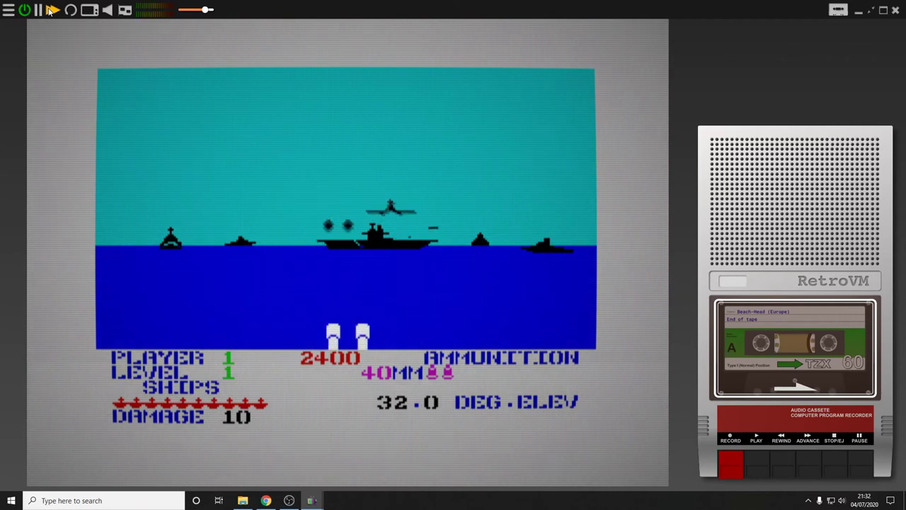
Step: Move the guns back towards the carrier's right end and fire off the remaining 40MM ammunition
{"action": "key", "text": "space"}
{"action": "key", "text": "Right"}
{"action": "key", "text": "Right"}
{"action": "key", "text": "space"}
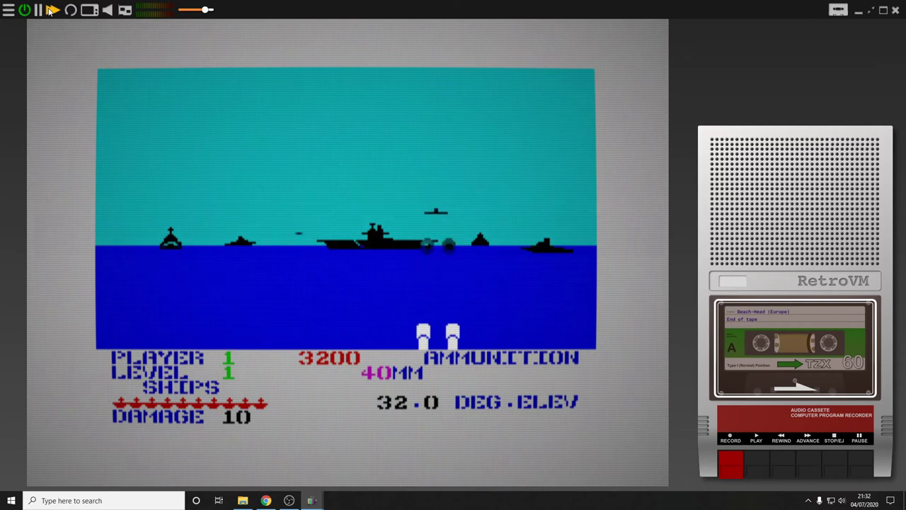
Step: Fire the 40MM guns at the plane beyond the carrier's right end, and swing them back left across the fleet
{"action": "key", "text": "Right"}
{"action": "key", "text": "space"}
{"action": "key", "text": "Left"}
{"action": "key", "text": "Left"}
{"action": "key", "text": "Left"}
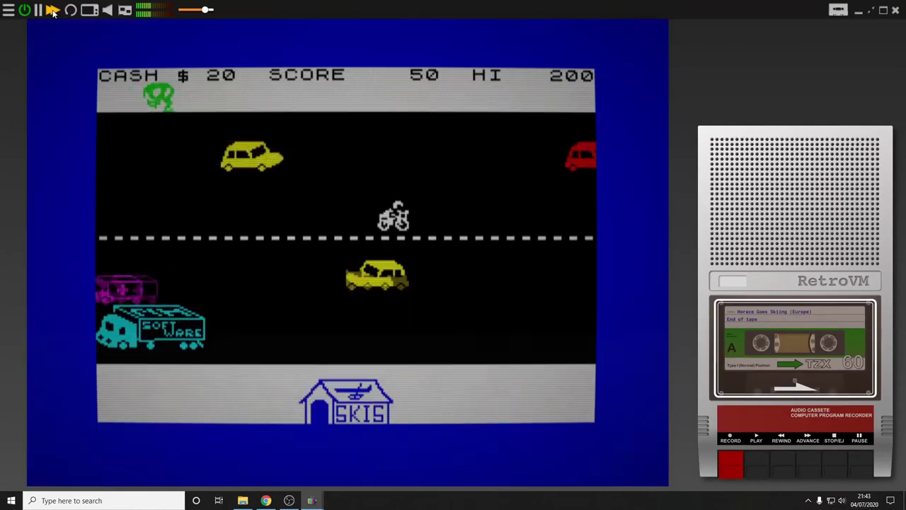
Step: Guide Horace down across the busy road to the SKIS shop, avoiding the traffic
{"action": "key", "text": "Right"}
{"action": "key", "text": "Down"}
{"action": "key", "text": "Down"}
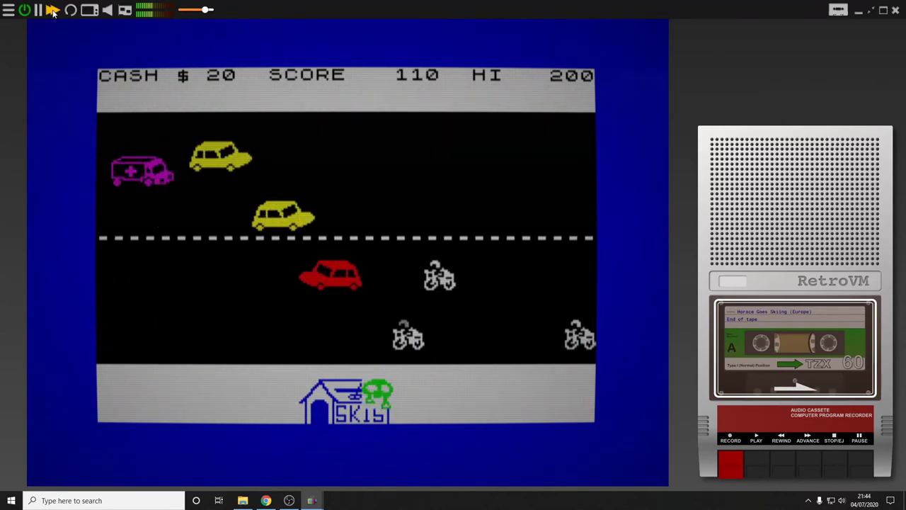
Step: Take Horace to the SKIS shop to rent skis, and walk him out along the lower pavement
{"action": "key", "text": "Right"}
{"action": "key", "text": "Left"}
{"action": "key", "text": "Right"}
{"action": "key", "text": "Up"}
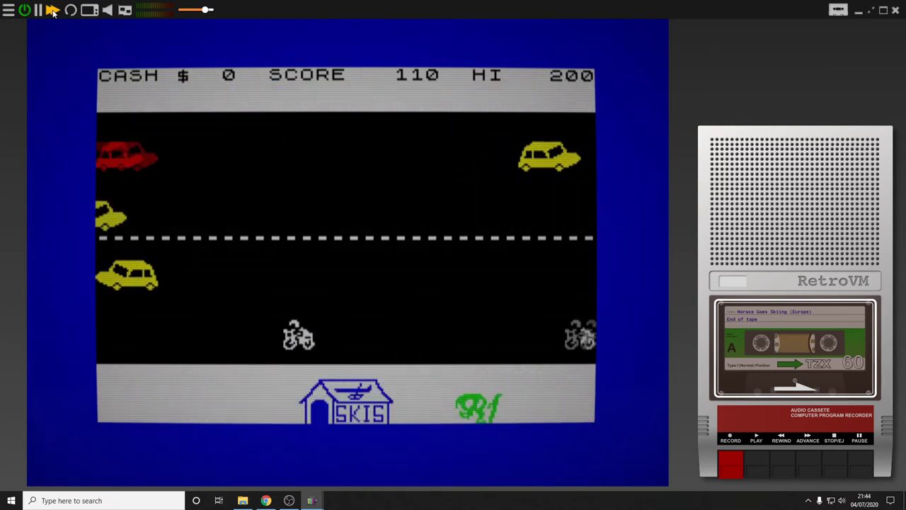
Step: Walk Horace left past the shop and back up across the road to the ski slope
{"action": "key", "text": "Left"}
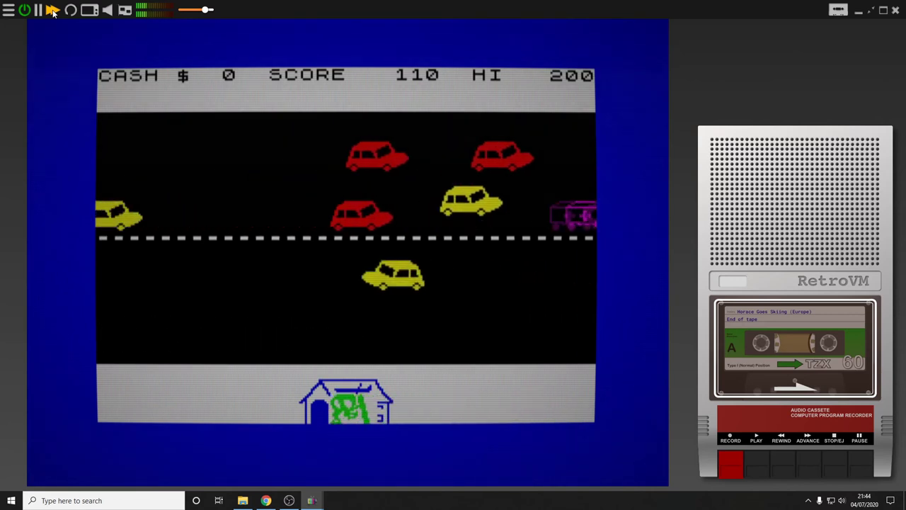
{"action": "key", "text": "Up"}
{"action": "key", "text": "Left"}
{"action": "key", "text": "Up"}
{"action": "key", "text": "Left"}
{"action": "key", "text": "Up"}
{"action": "key", "text": "Up"}
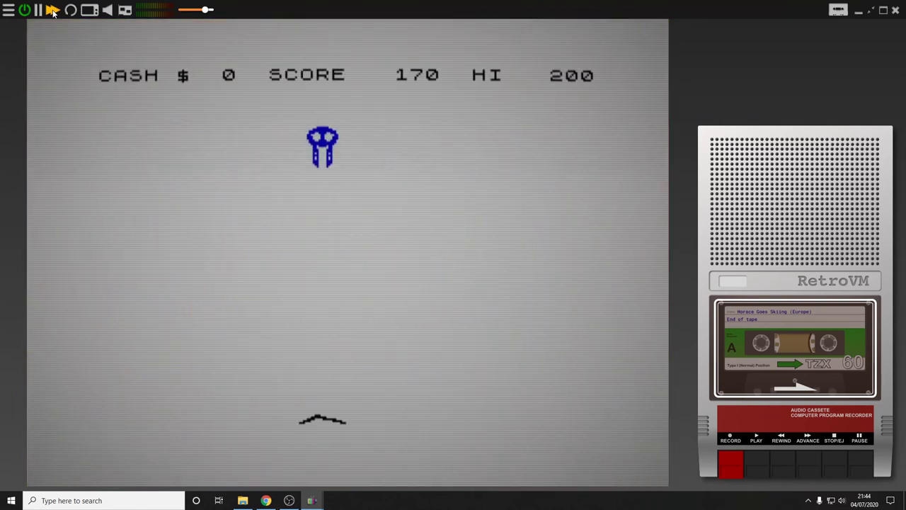
Step: Steer Horace down the ski slope around the trees and mounds towards the first pair of flags
{"action": "key", "text": "Left"}
{"action": "key", "text": "Right"}
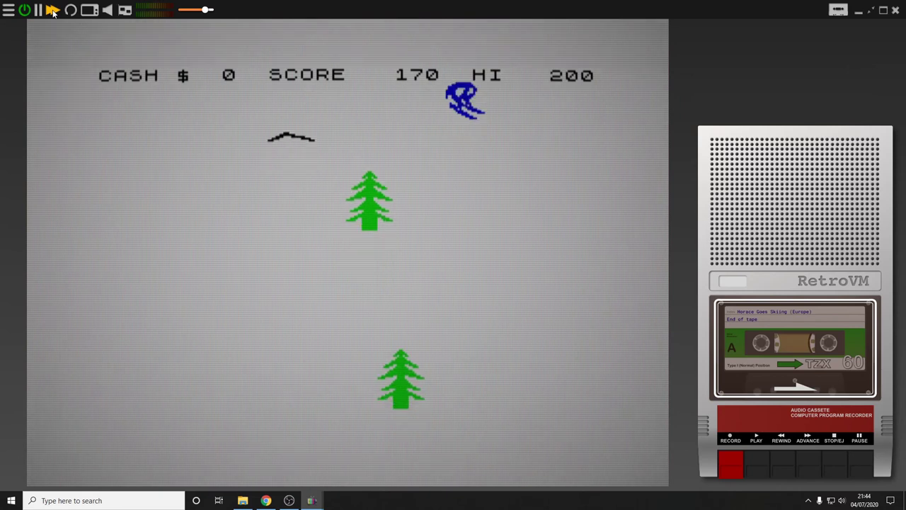
{"action": "key", "text": "Left"}
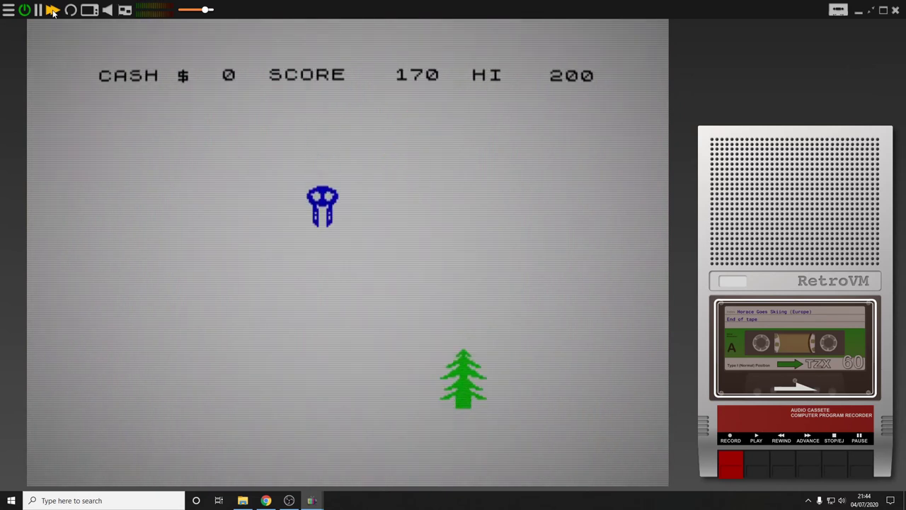
{"action": "key", "text": "Left"}
{"action": "key", "text": "Right"}
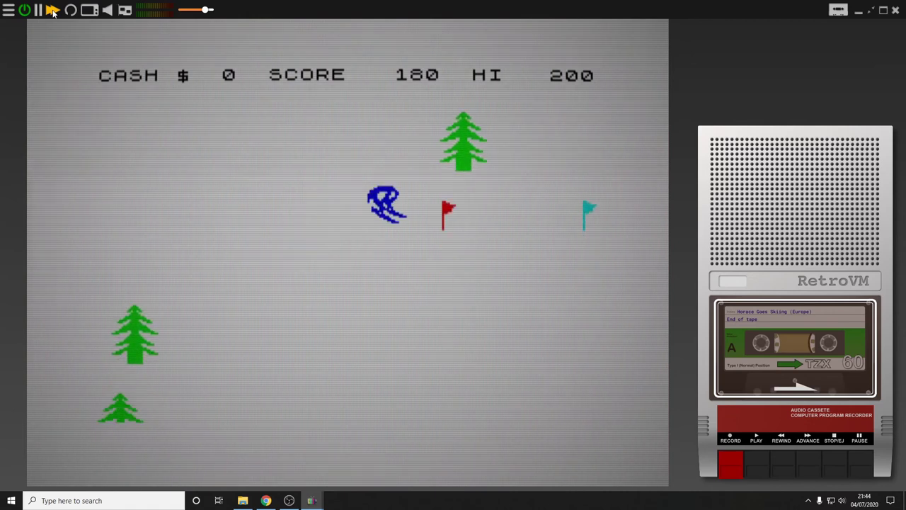
Step: Weave Horace right and left beyond the first gate to continue the downhill run
{"action": "key", "text": "Left"}
{"action": "key", "text": "Right"}
{"action": "key", "text": "Left"}
{"action": "key", "text": "Left"}
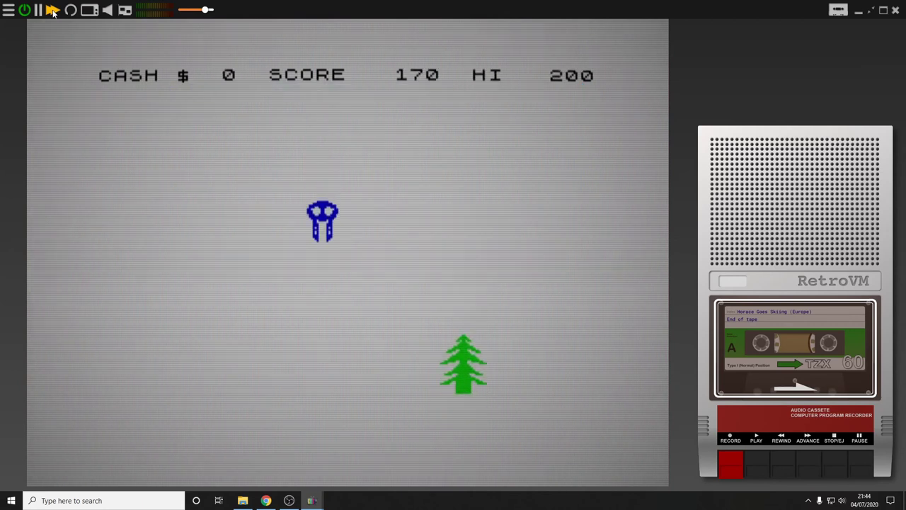
Step: Ski Horace rightwards through the red and blue gate, and curve back left between the mounds and trees
{"action": "key", "text": "Right"}
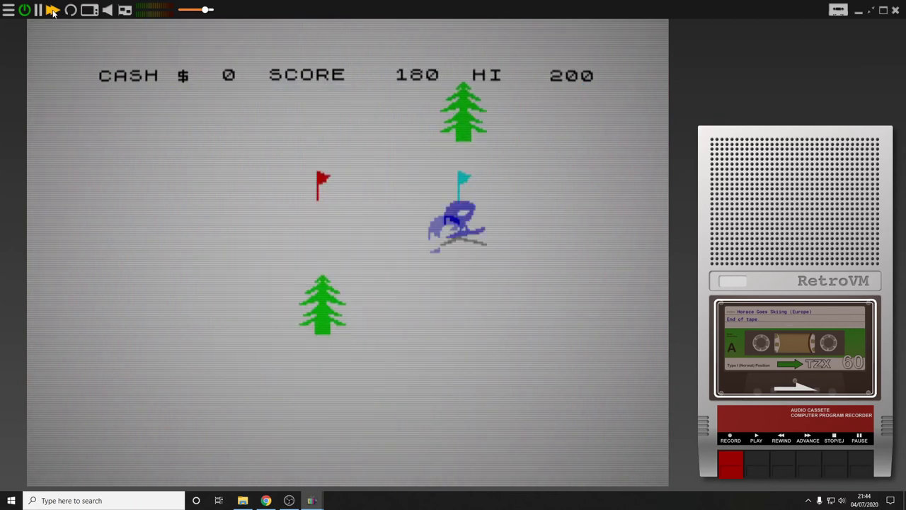
{"action": "key", "text": "Left"}
{"action": "key", "text": "Left"}
{"action": "key", "text": "Right"}
{"action": "key", "text": "Left"}
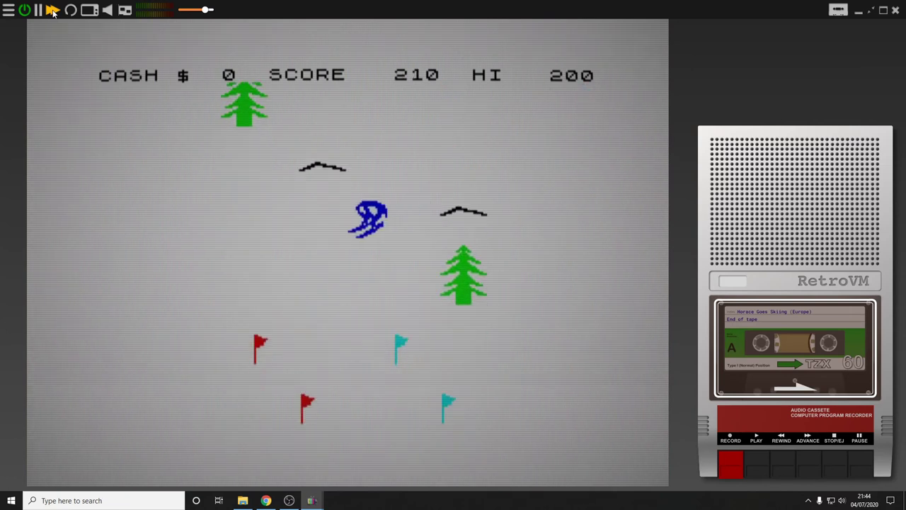
Step: Slalom Horace through the two staggered gates below the tree, and veer to the slope's right side
{"action": "key", "text": "Right"}
{"action": "key", "text": "Left"}
{"action": "key", "text": "Right"}
{"action": "key", "text": "Left"}
{"action": "key", "text": "Right"}
{"action": "key", "text": "Right"}
{"action": "key", "text": "Right"}
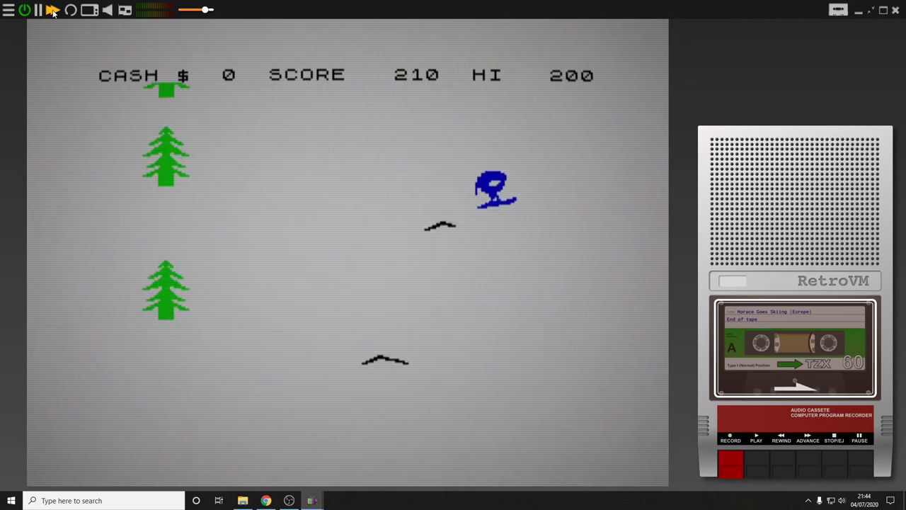
Step: Ski Horace down through the two right-hand gates, over the mound and past the tree towards the next flags
{"action": "key", "text": "Left"}
{"action": "key", "text": "Left"}
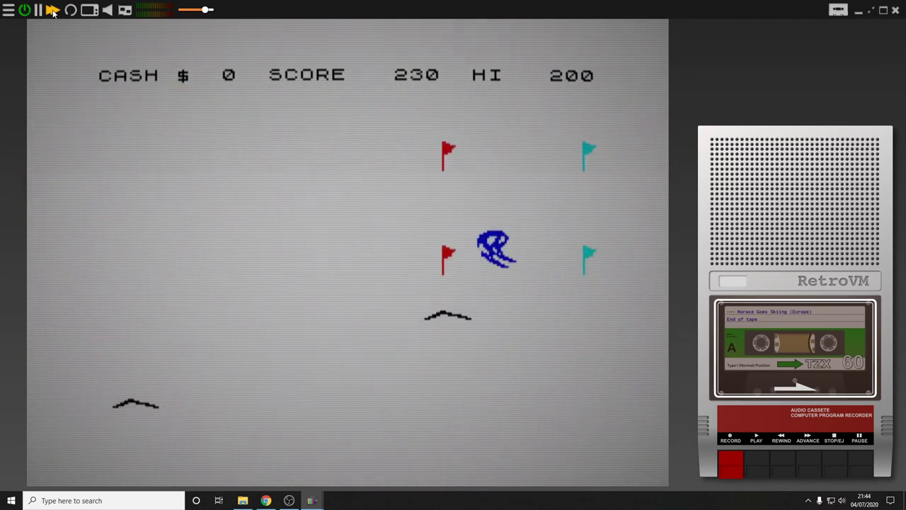
{"action": "key", "text": "Left"}
{"action": "key", "text": "Left"}
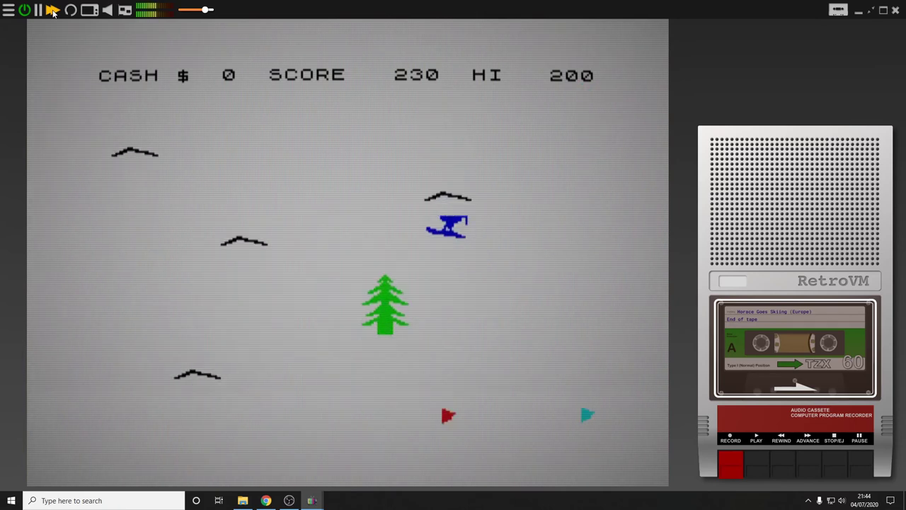
{"action": "key", "text": "Right"}
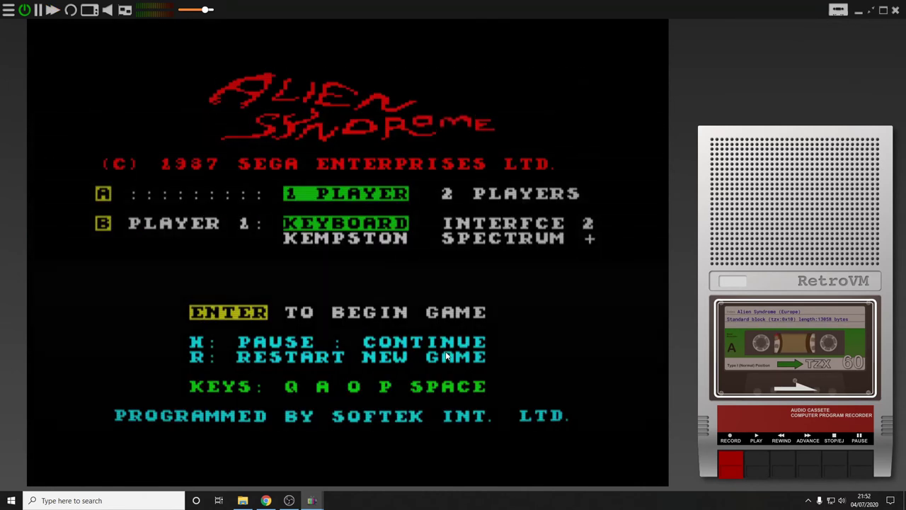
Step: Begin a one-player keyboard game of Alien Syndrome and enter round 1 with the highlighted character
{"action": "key", "text": "Return"}
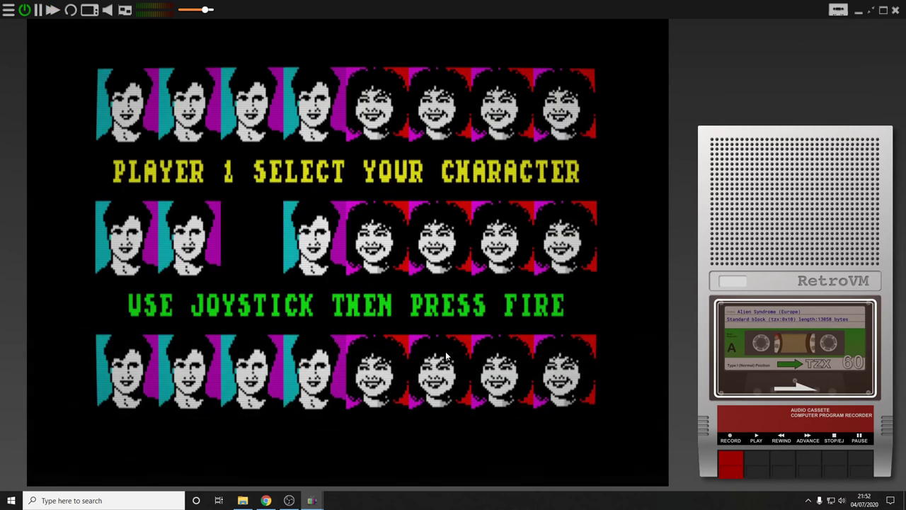
{"action": "key", "text": "Return"}
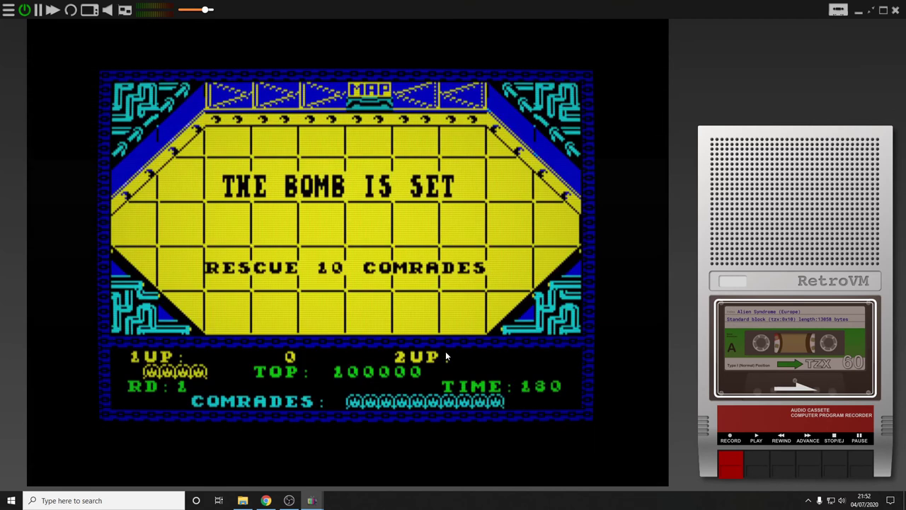
{"action": "key", "text": "Down"}
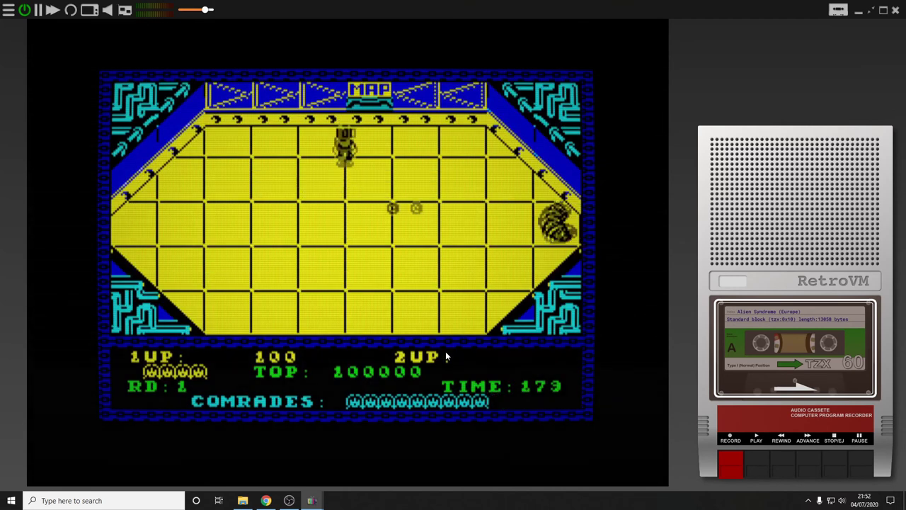
Step: Shoot the alien in the starting room, and walk left through the narrow corridor into the adjoining hall
{"action": "key", "text": "Right"}
{"action": "key", "text": "space"}
{"action": "key", "text": "Down"}
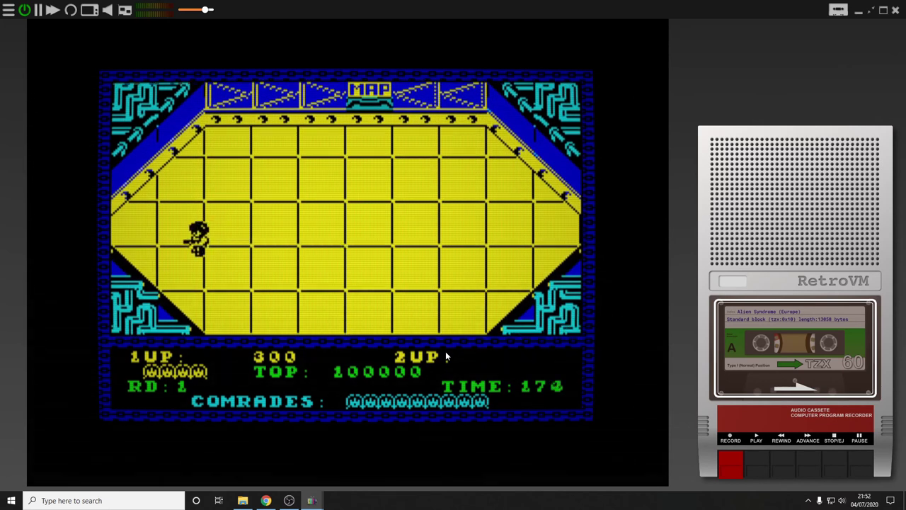
{"action": "key", "text": "Left"}
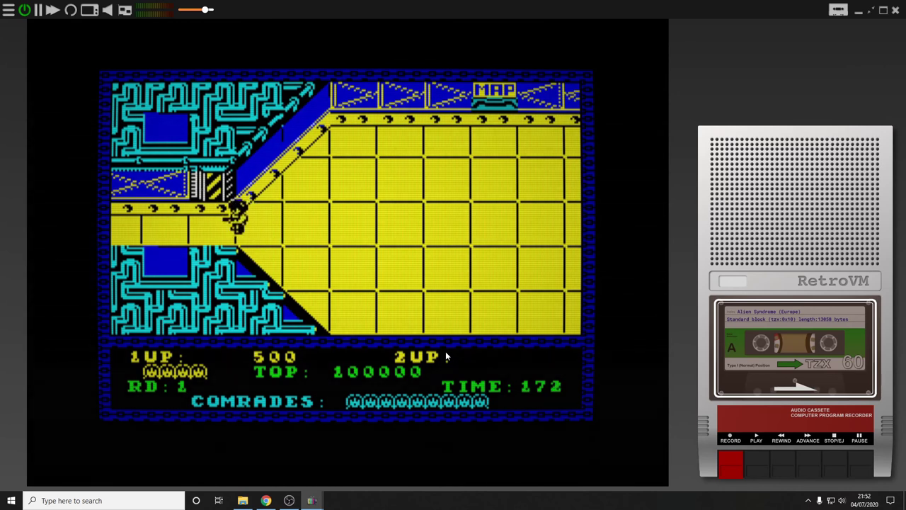
{"action": "key", "text": "Left"}
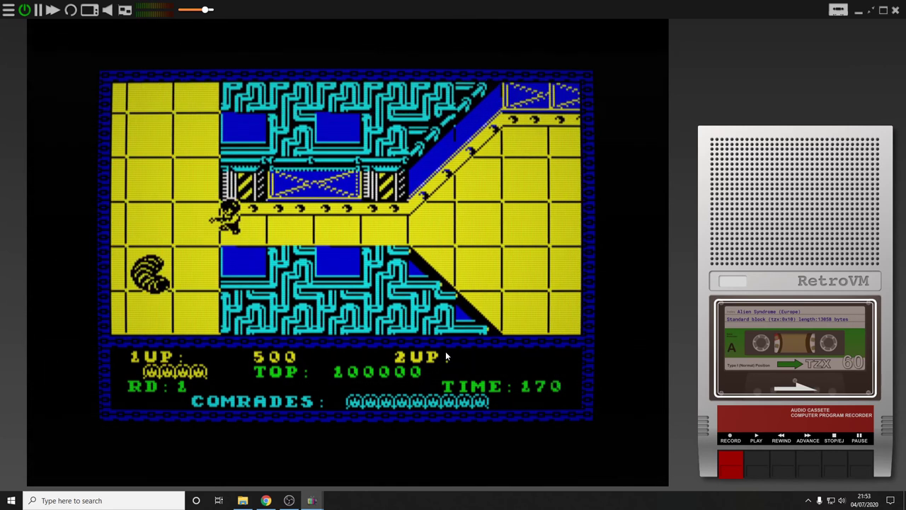
{"action": "key", "text": "Left"}
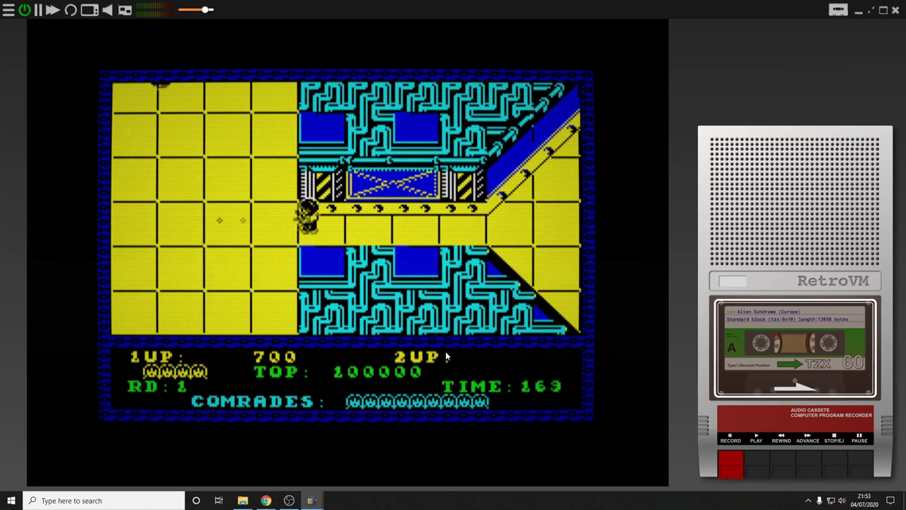
Step: Move up the left hall while shooting at the aliens, and reach the comrade at the junction
{"action": "key", "text": "Up"}
{"action": "key", "text": "Left"}
{"action": "key", "text": "Up"}
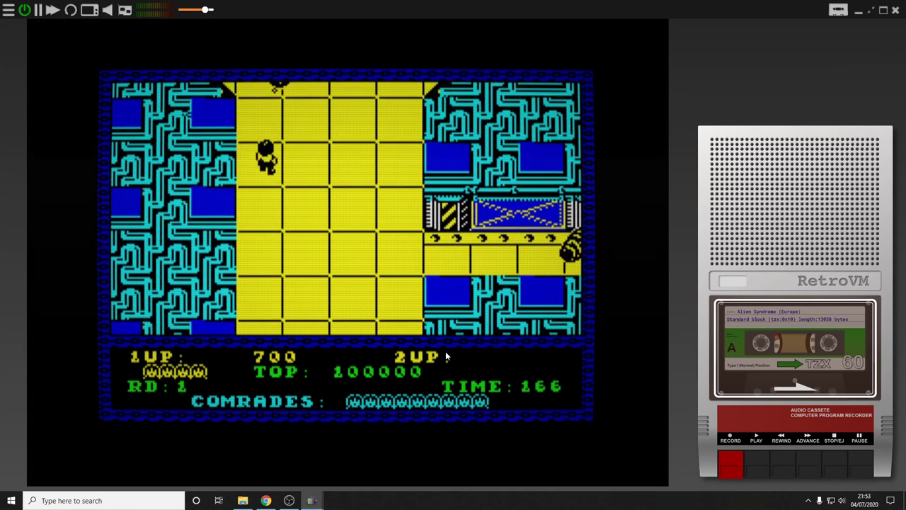
{"action": "key", "text": "Down"}
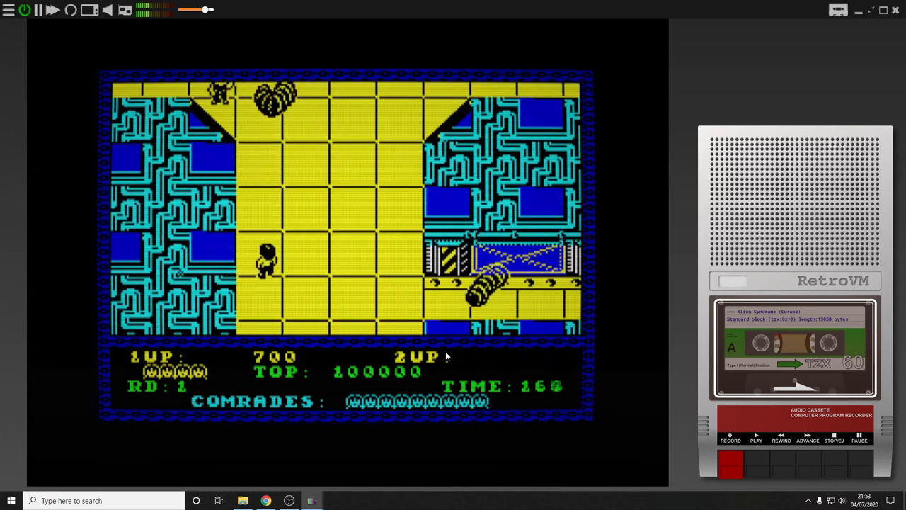
{"action": "key", "text": "Up"}
{"action": "key", "text": "Up"}
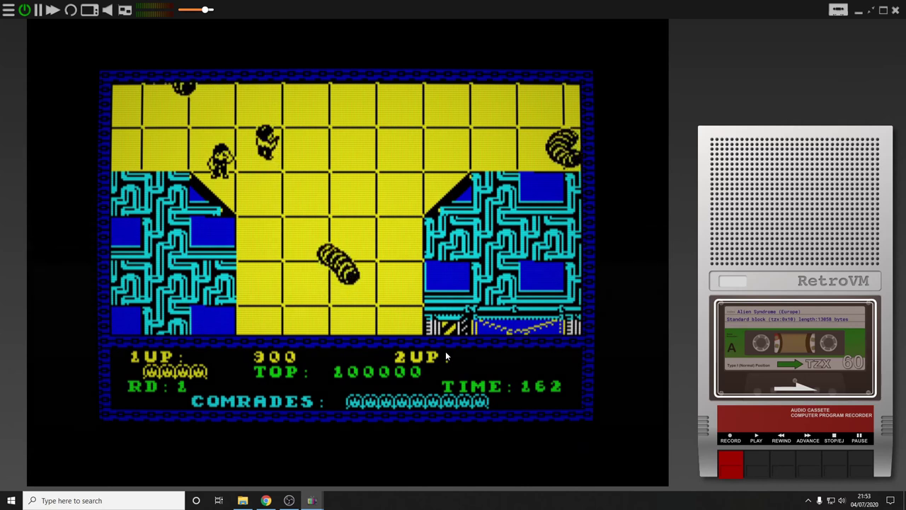
Step: Rescue the comrade at the junction's left corner, and run right along the upper hall
{"action": "key", "text": "Down"}
{"action": "key", "text": "Up"}
{"action": "key", "text": "Right"}
{"action": "key", "text": "Right"}
{"action": "key", "text": "Right"}
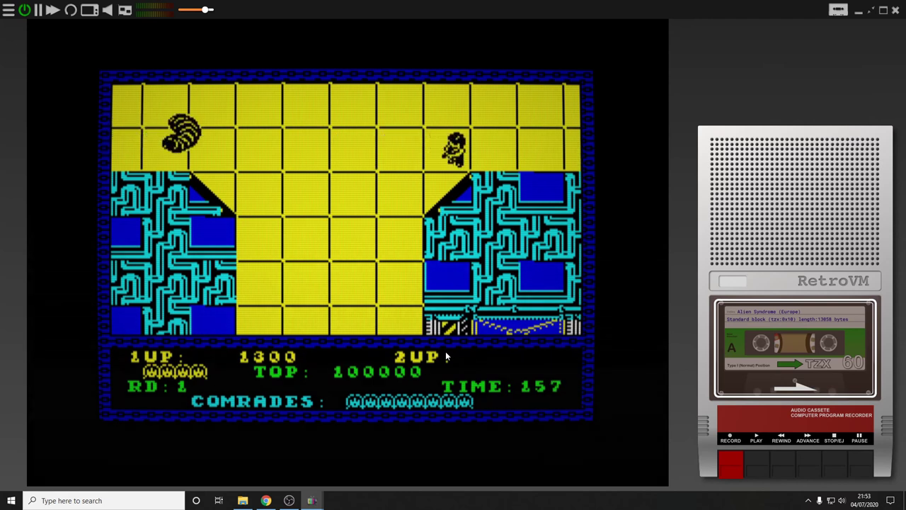
Step: Turn back left across the junction and shoot the alien there
{"action": "key", "text": "Left"}
{"action": "key", "text": "Left"}
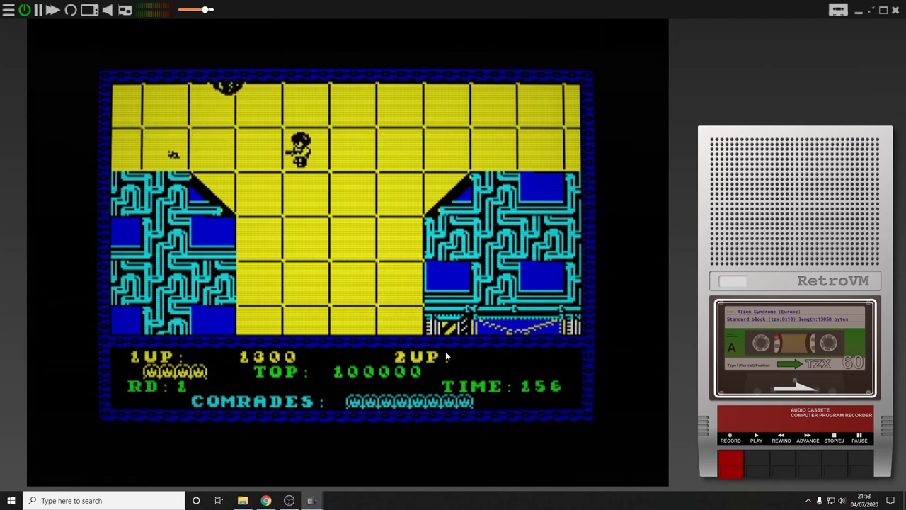
{"action": "key", "text": "Left"}
Step: Run right along the upper corridor, passing above the starting room with the MAP panel
{"action": "key", "text": "Right"}
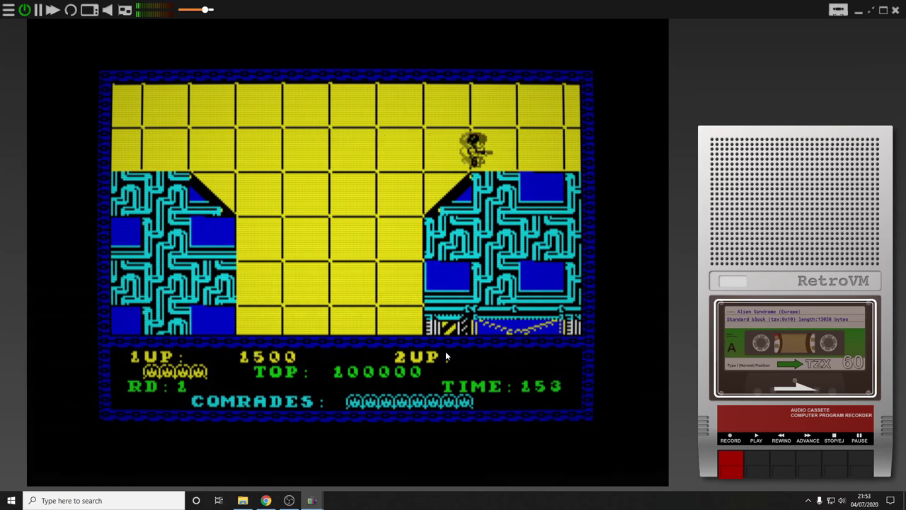
{"action": "key", "text": "Right"}
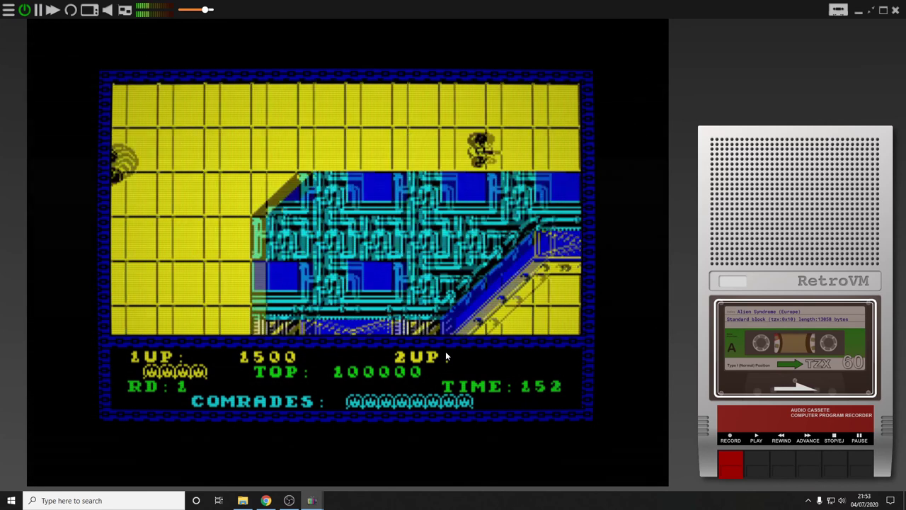
{"action": "key", "text": "Right"}
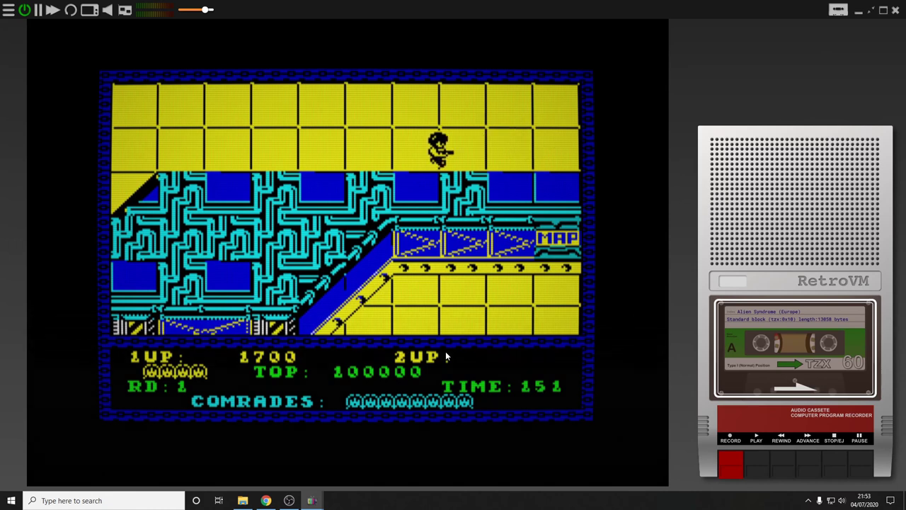
{"action": "key", "text": "Right"}
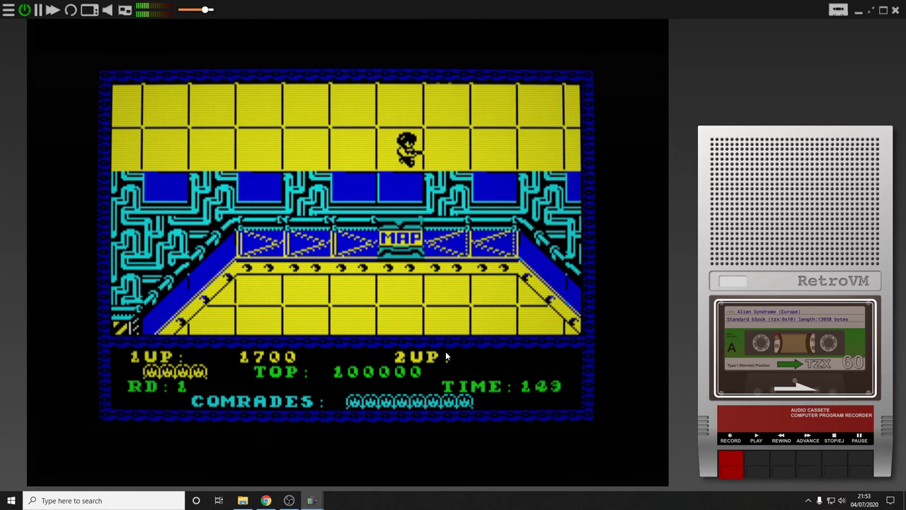
{"action": "key", "text": "Right"}
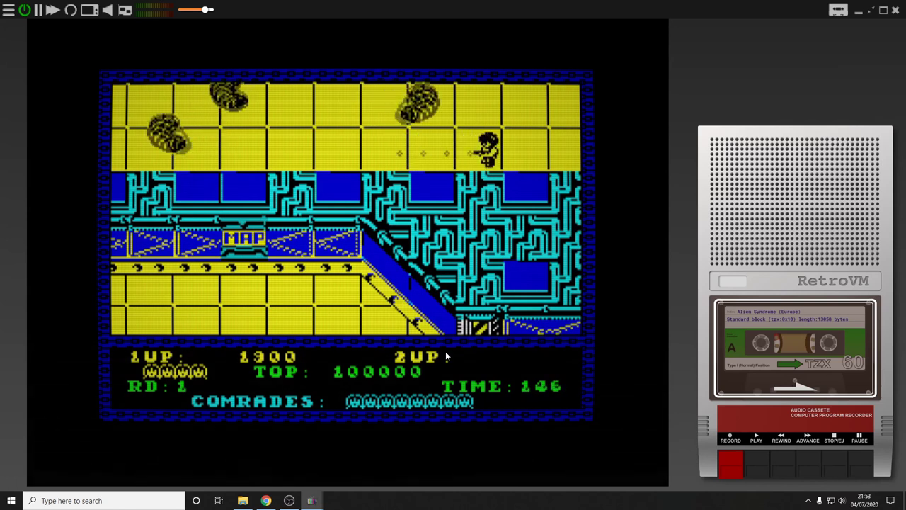
Step: Fire left at the pursuing aliens, and continue right to where the corridor opens into the next hall
{"action": "key", "text": "Left"}
{"action": "key", "text": "space"}
{"action": "key", "text": "Right"}
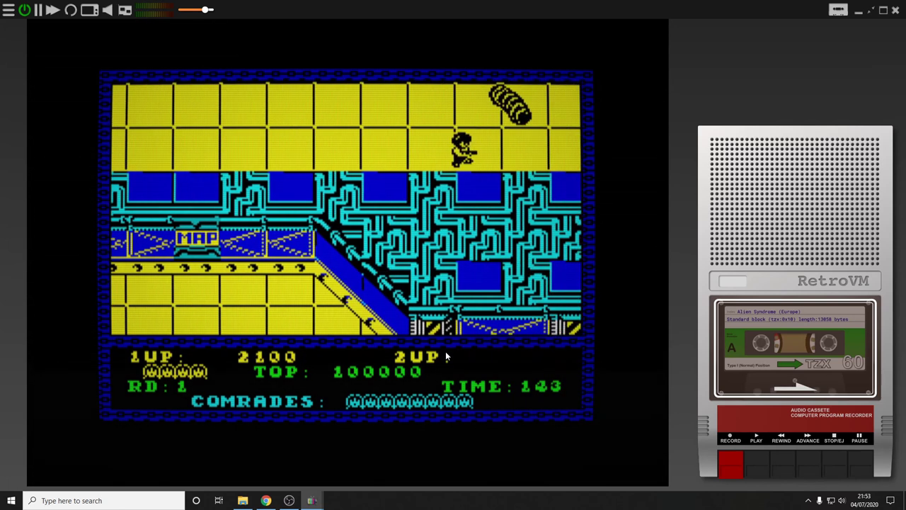
{"action": "key", "text": "Right"}
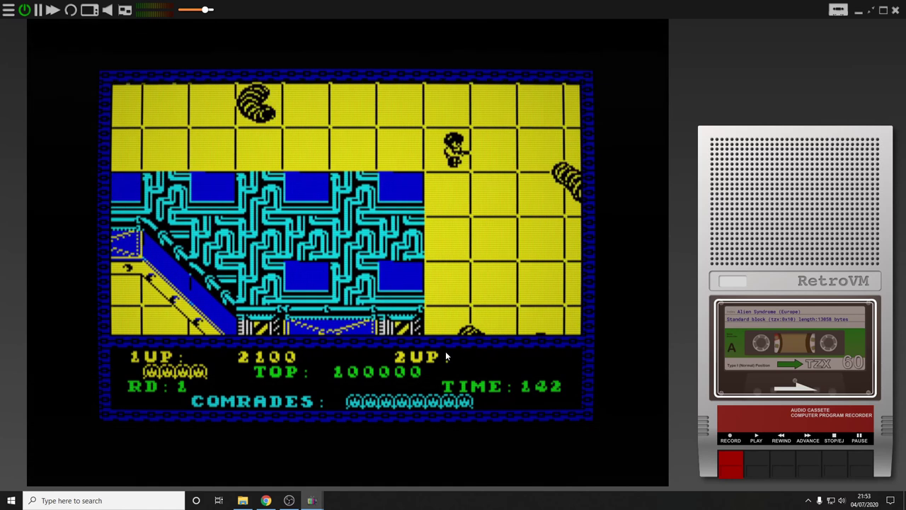
Step: Shoot at the aliens in the right-hand hall, and move up towards the wall with the MAP panel
{"action": "key", "text": "Right"}
{"action": "key", "text": "space"}
{"action": "key", "text": "Up"}
{"action": "key", "text": "Up"}
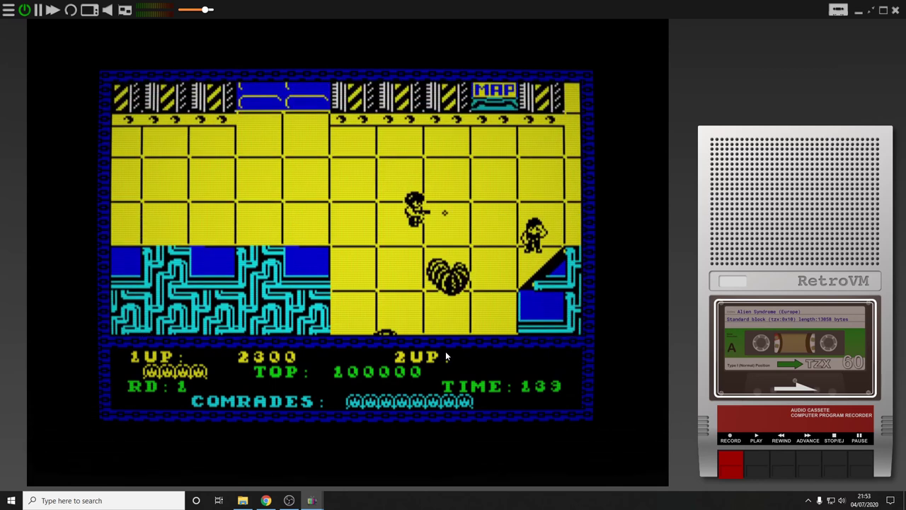
Step: Rescue the comrade below the MAP panel, and head up the passage to the right of the wall
{"action": "key", "text": "Right"}
{"action": "key", "text": "space"}
{"action": "key", "text": "Right"}
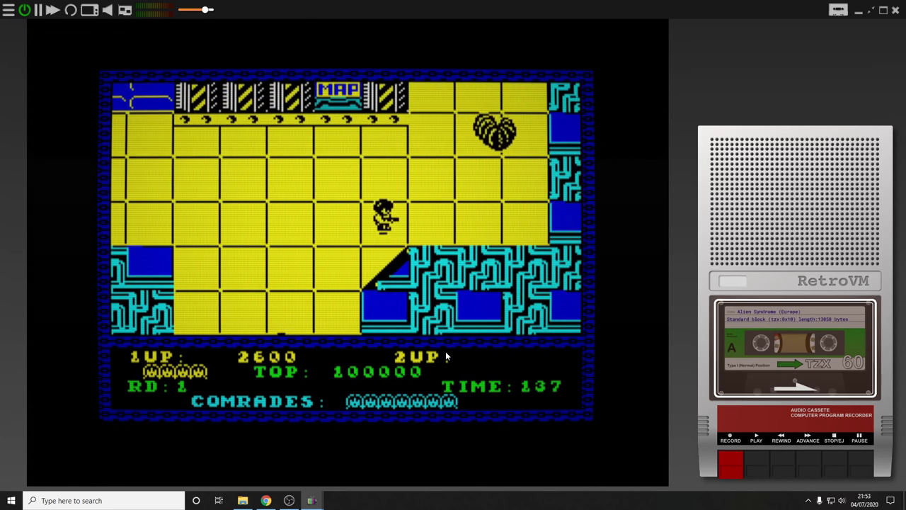
{"action": "key", "text": "Up"}
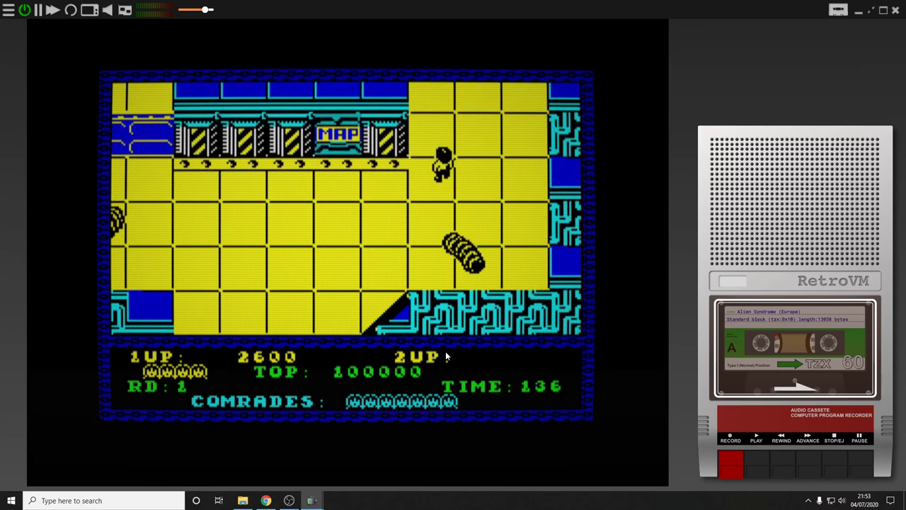
{"action": "key", "text": "Up"}
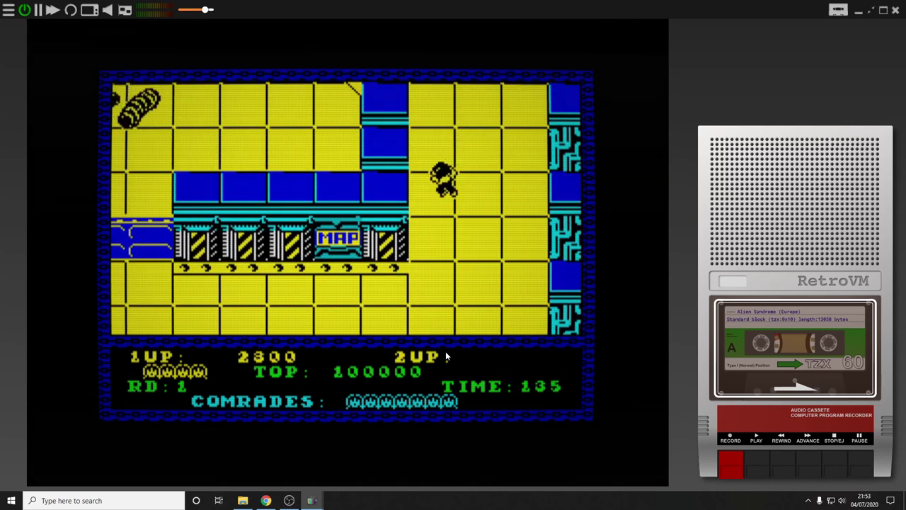